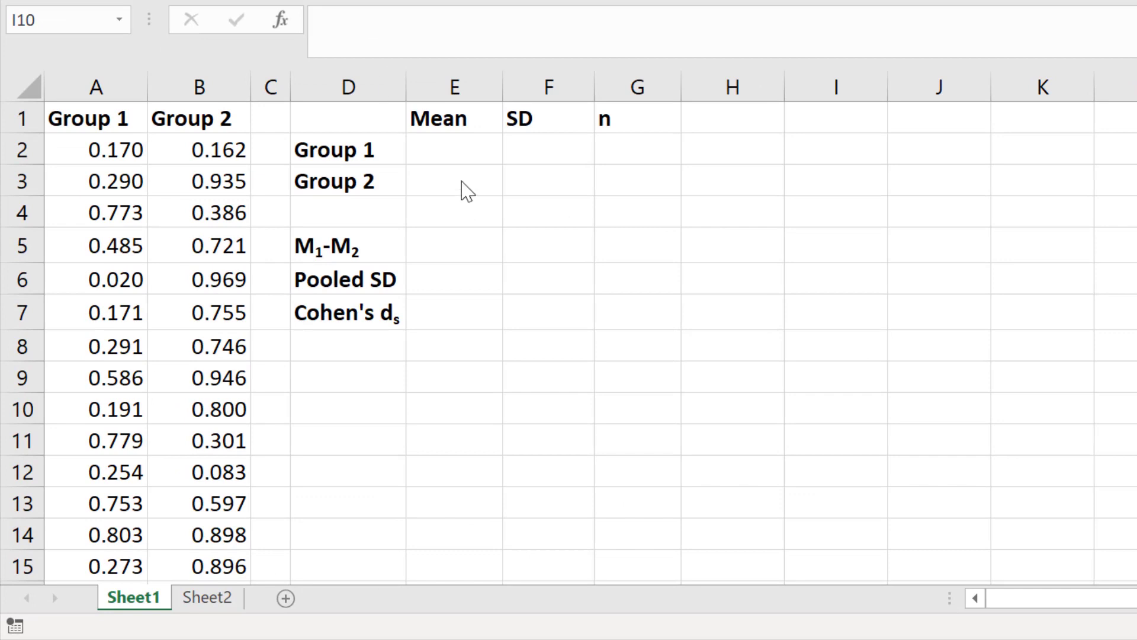
# - Calculate the Group 1 mean in cell E2 with the AVERAGE function over A2:A15
pyautogui.click(468, 147)
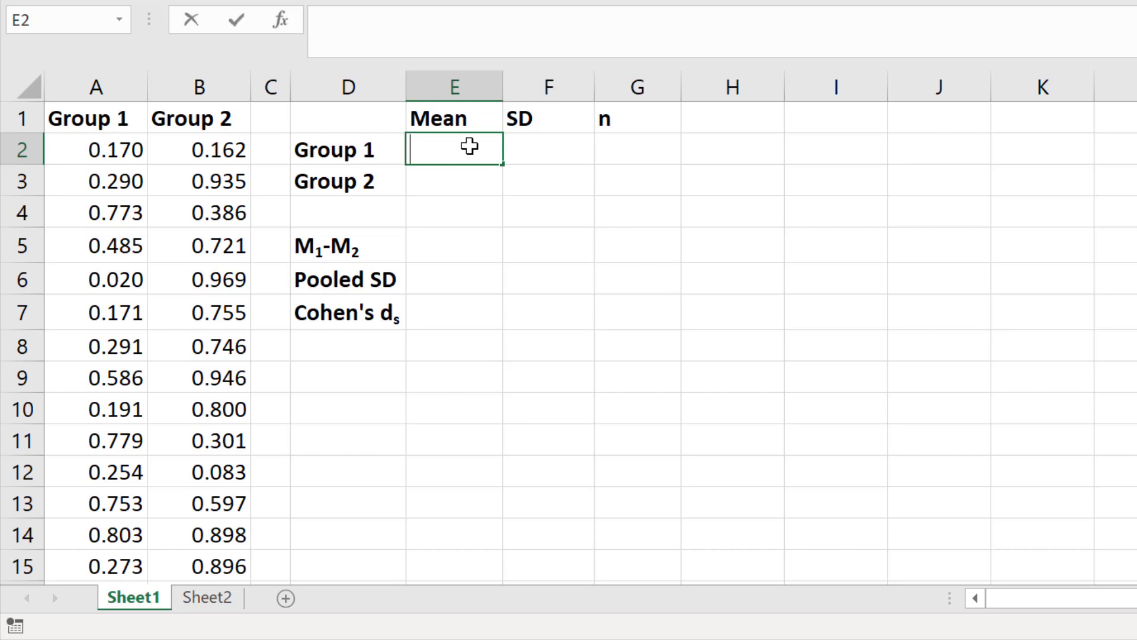
pyautogui.write('=AVERAGE(')
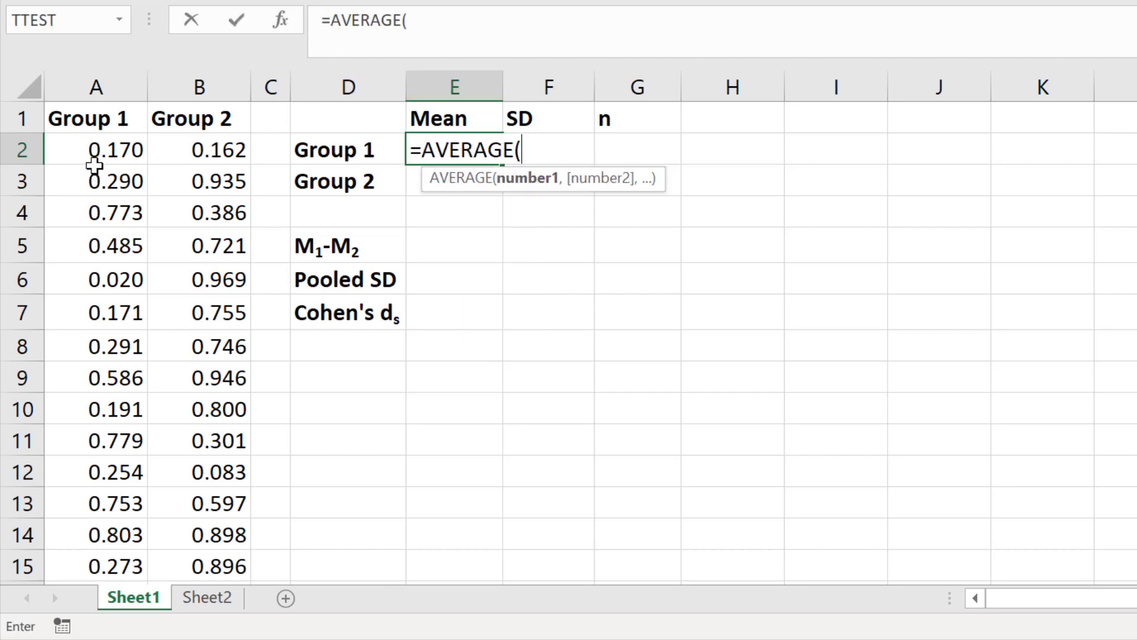
pyautogui.moveTo(97, 156); pyautogui.dragTo(119, 568)
pyautogui.write(')')
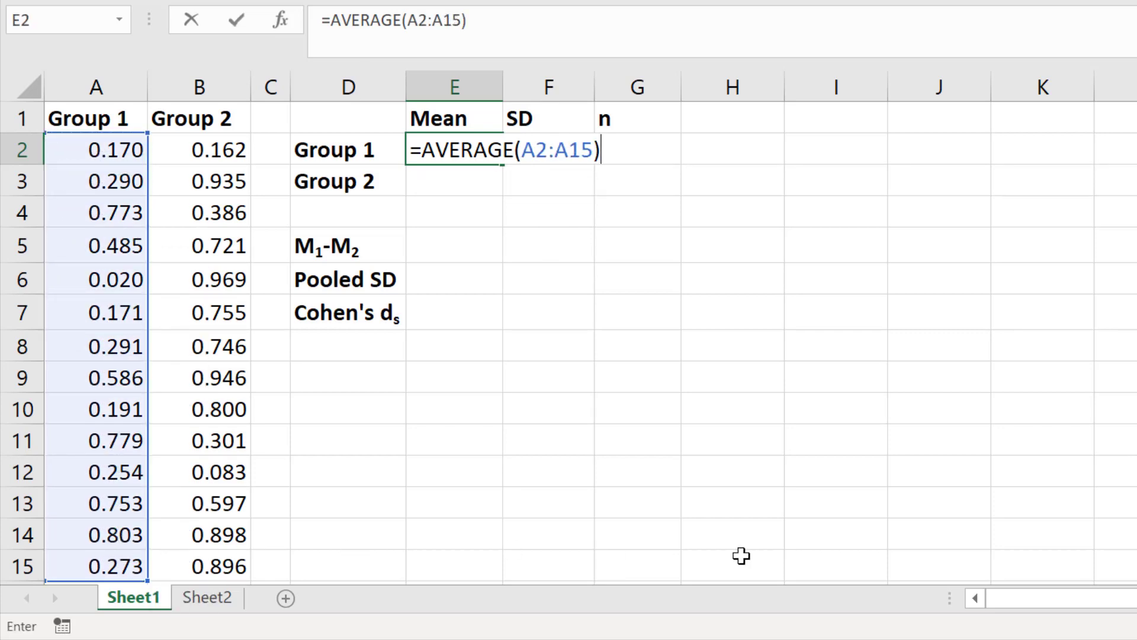
pyautogui.press('Return')
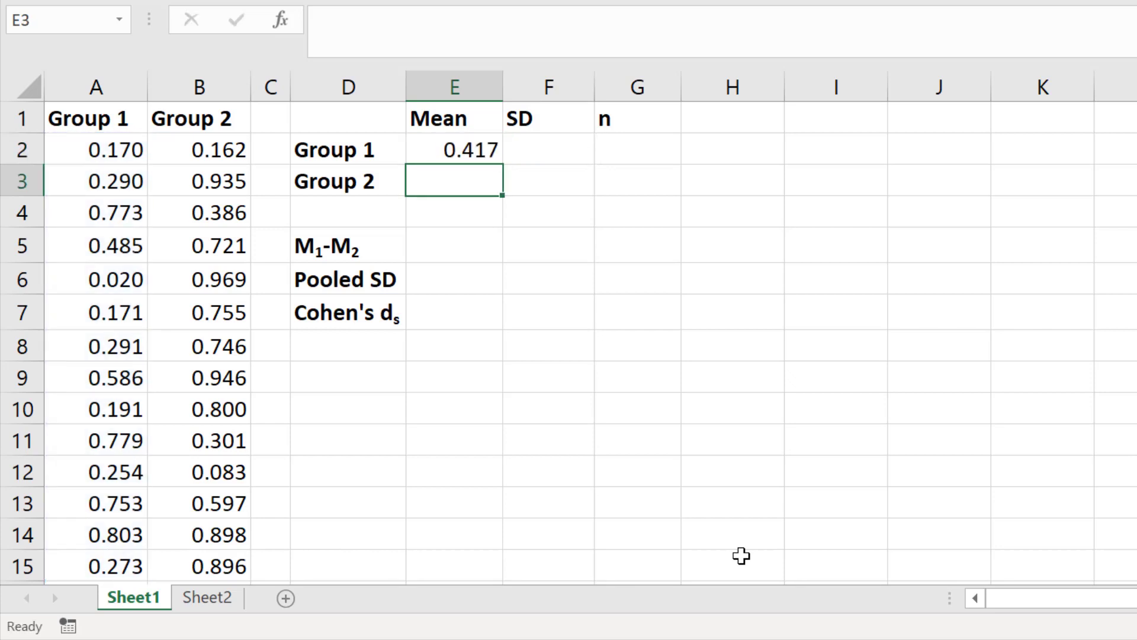
# - Calculate the Group 1 standard deviation in cell F2 with the STDEV function over A2:A15
pyautogui.click(561, 148)
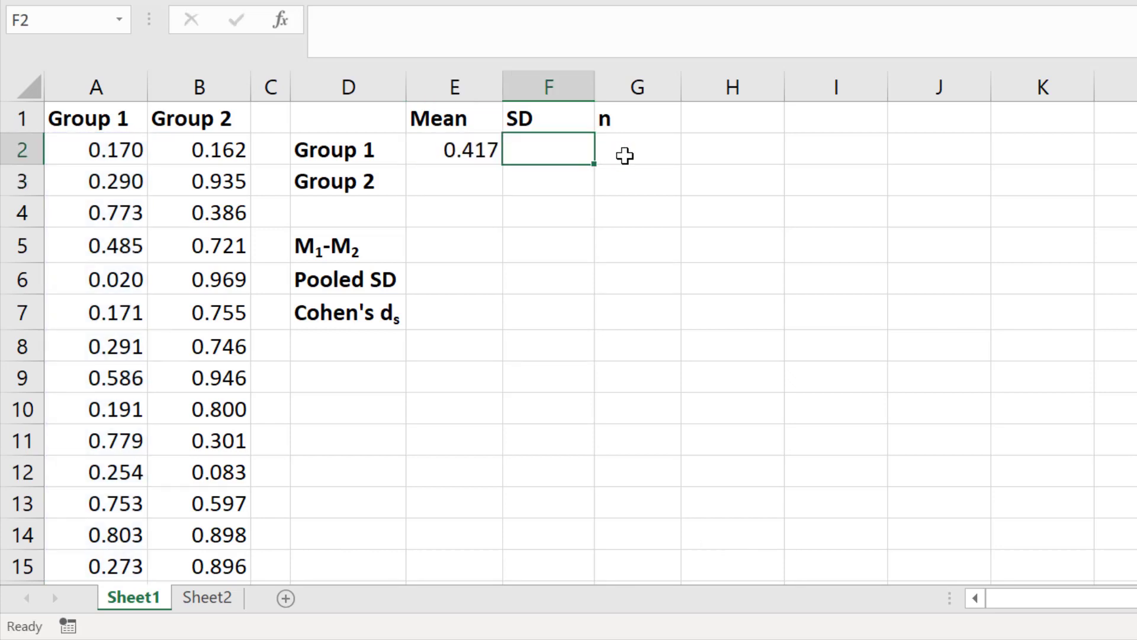
pyautogui.write('=ST')
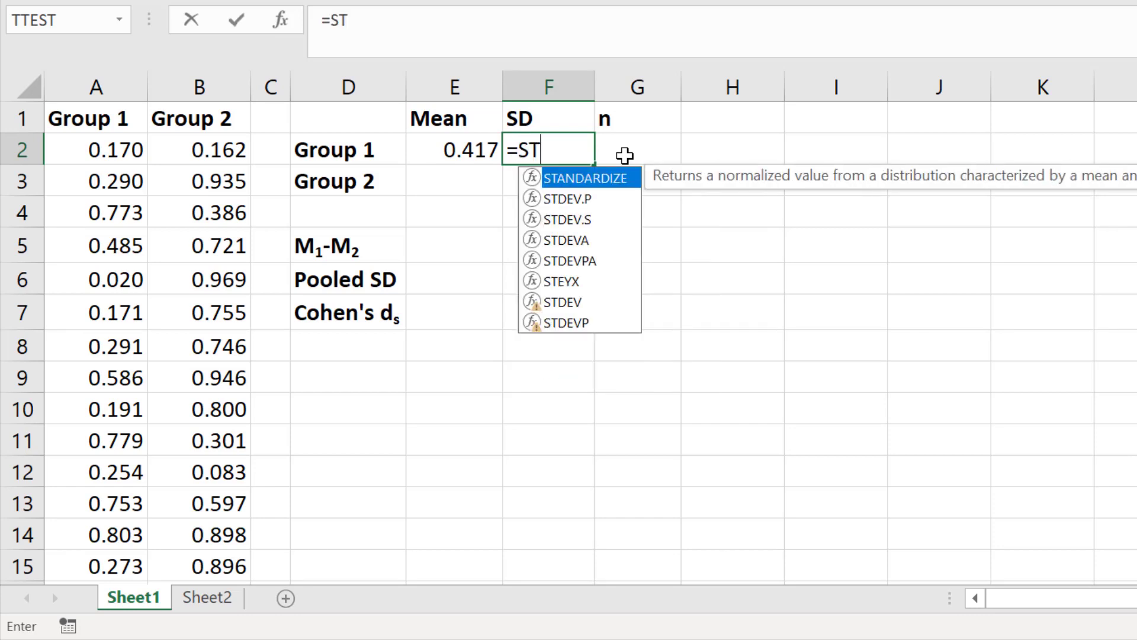
pyautogui.write('DEV')
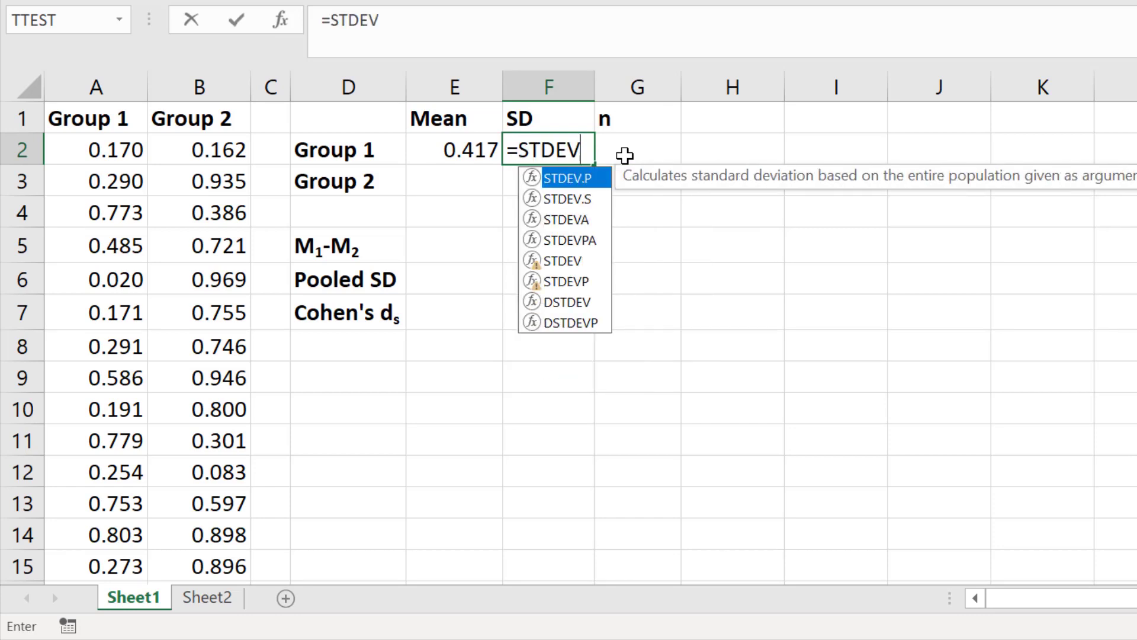
pyautogui.write('(')
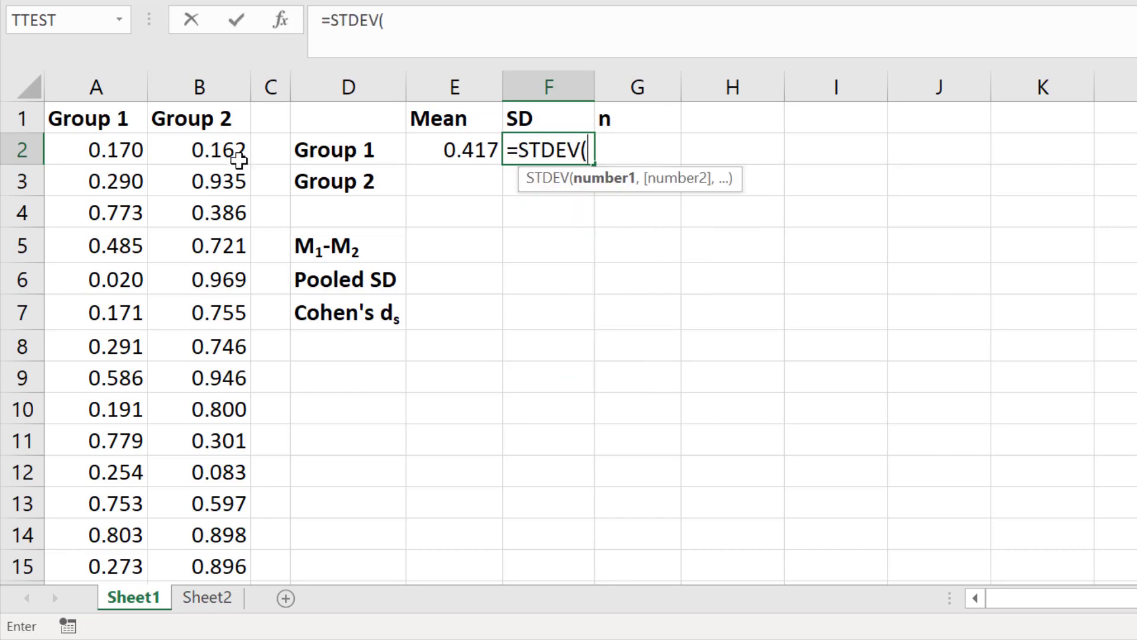
pyautogui.moveTo(122, 155); pyautogui.dragTo(82, 560)
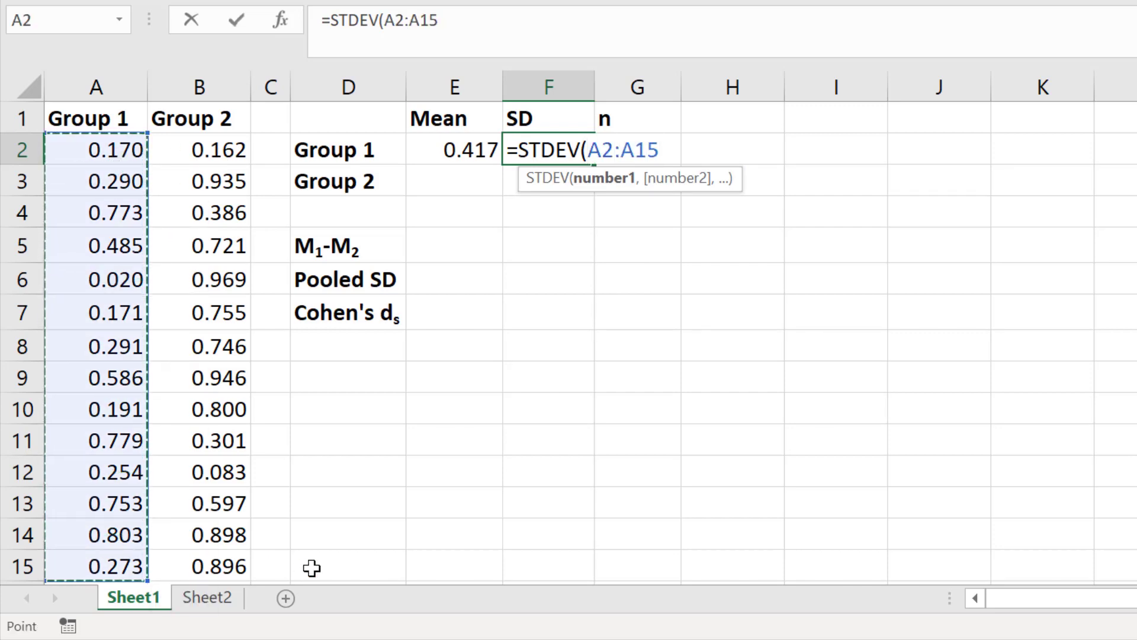
pyautogui.write(')')
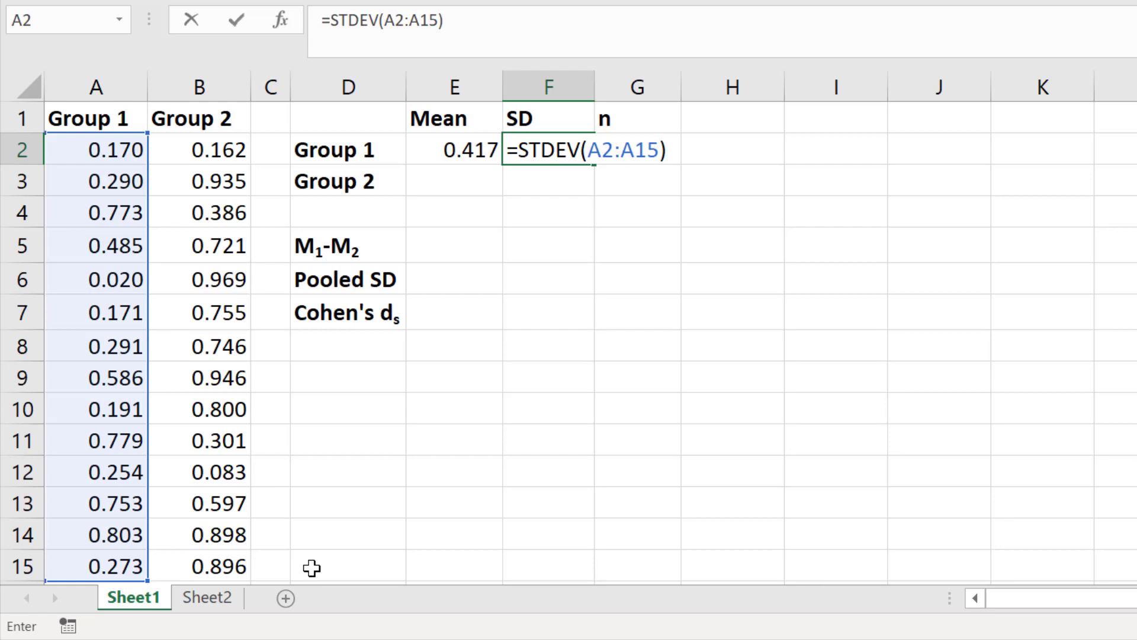
pyautogui.press('Return')
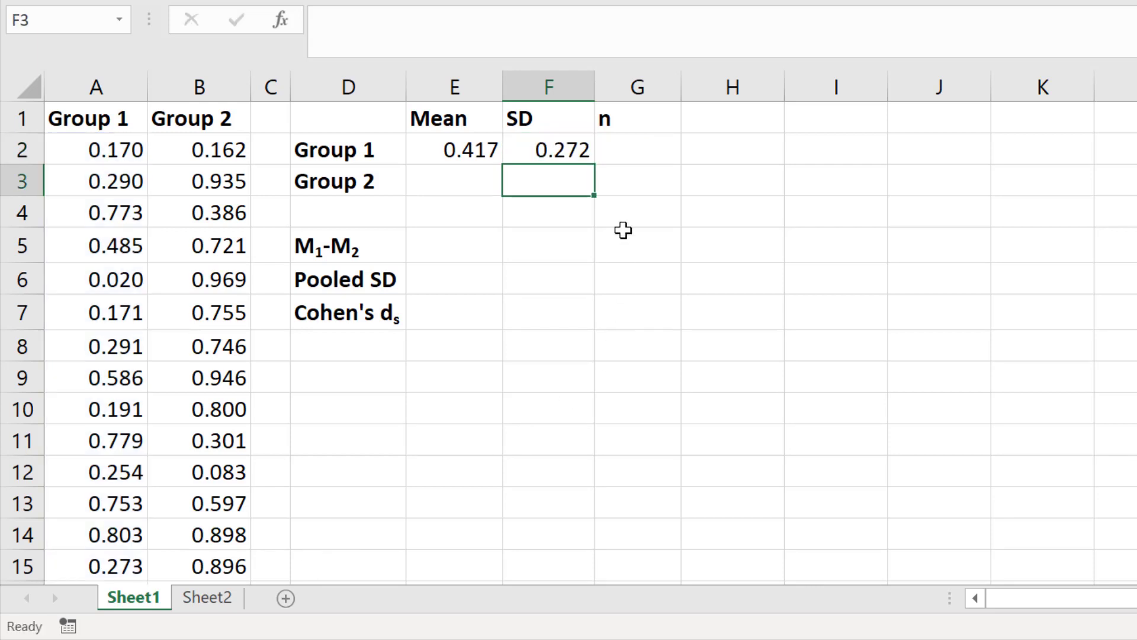
# - Calculate the Group 1 sample size in cell G2 with the COUNT function over A2:A15
pyautogui.click(645, 153)
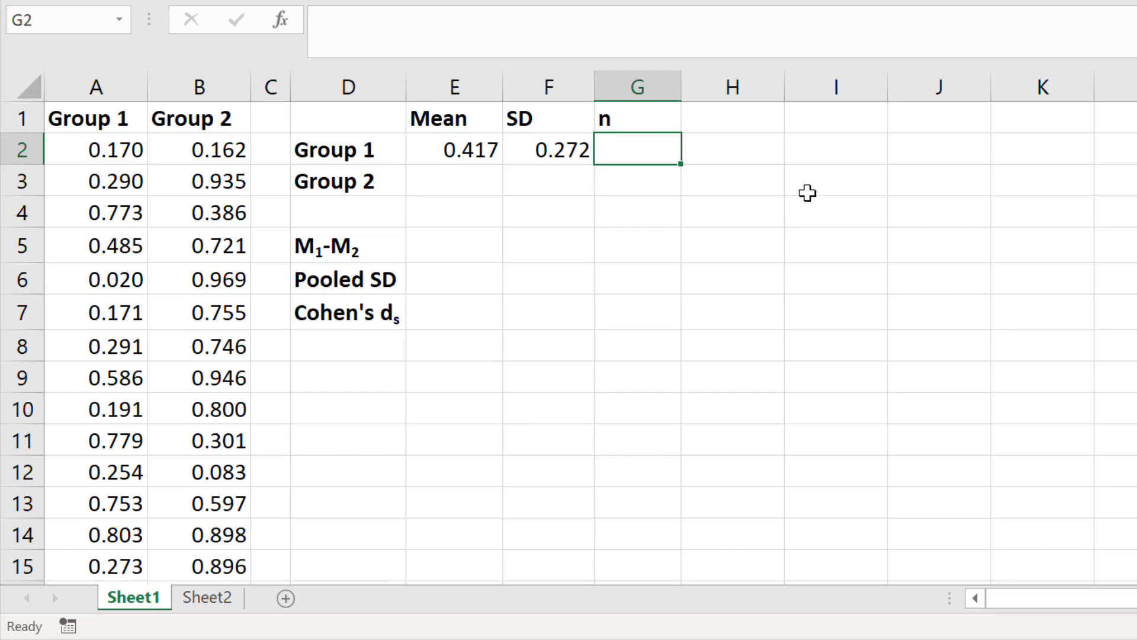
pyautogui.write('=COUNT')
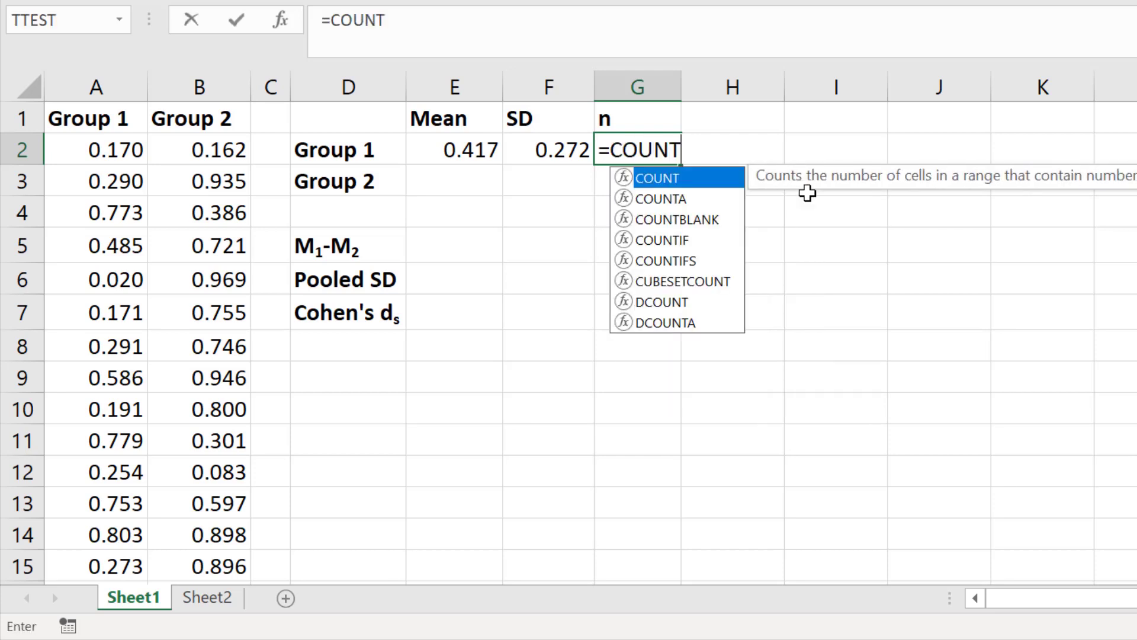
pyautogui.write('(')
pyautogui.moveTo(115, 155); pyautogui.dragTo(144, 549)
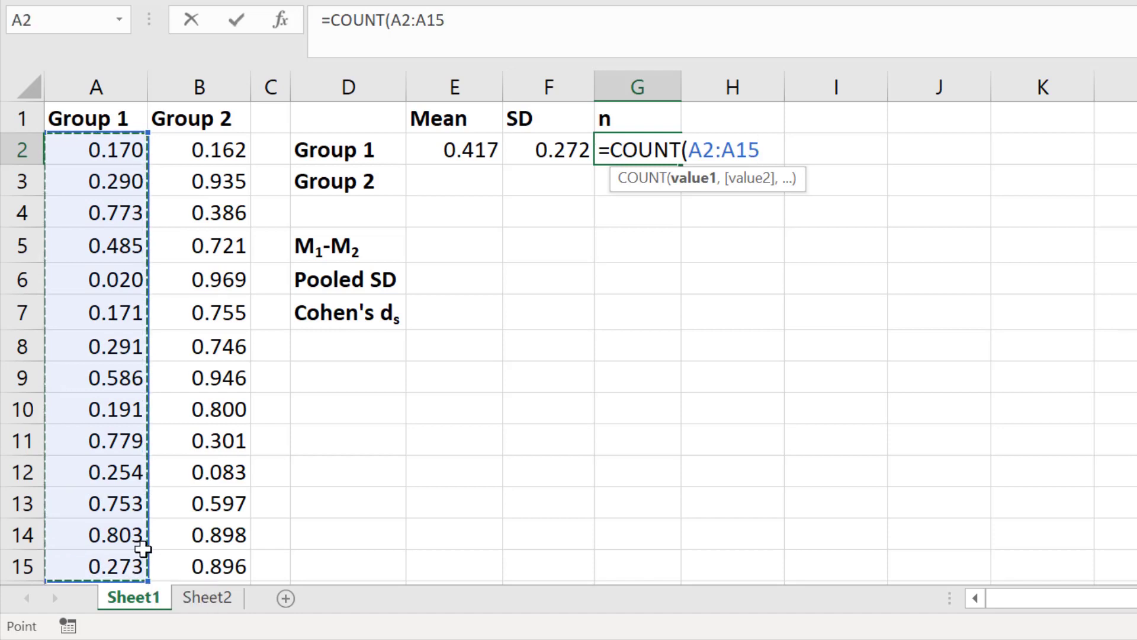
pyautogui.write(')')
pyautogui.press('Return')
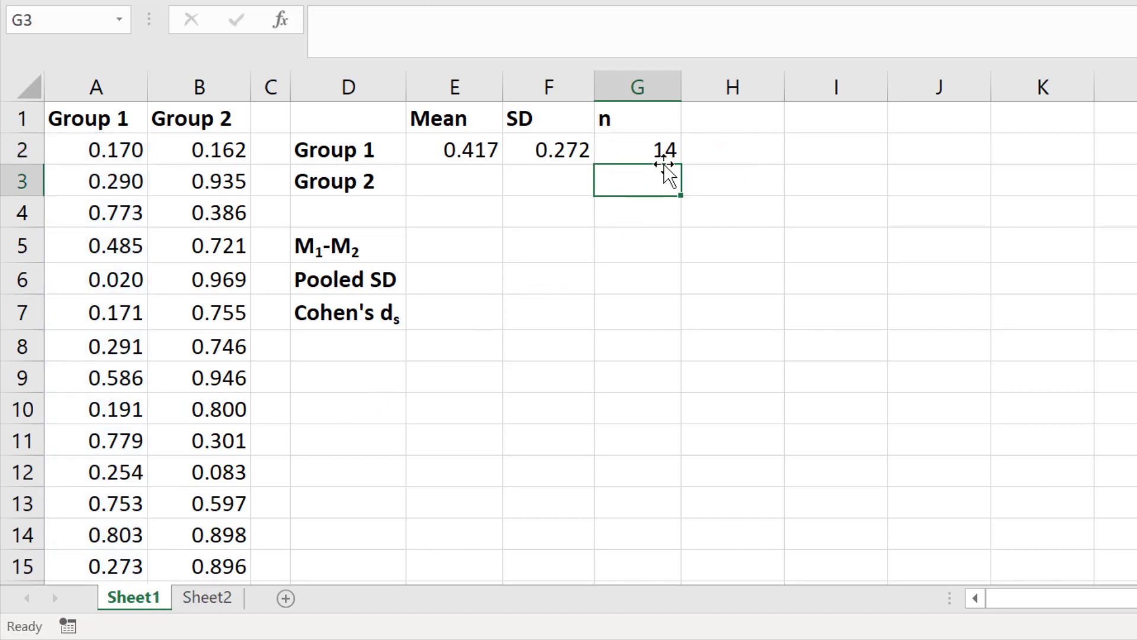
pyautogui.click(664, 154)
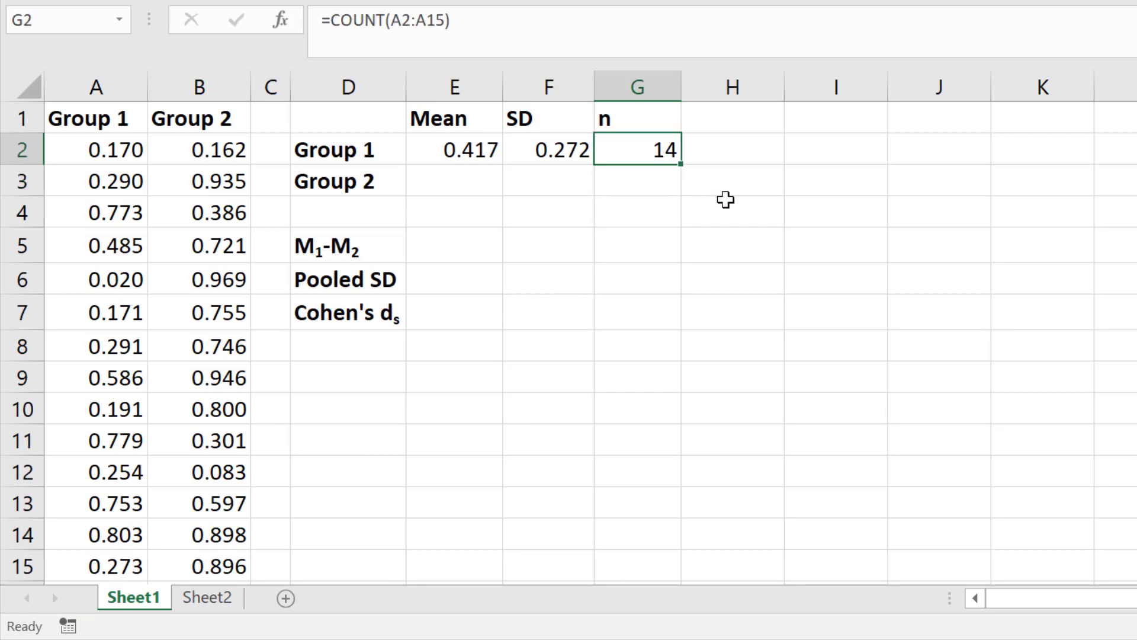
# - Calculate the Group 2 mean in cell E3 with the AVERAGE function over B2:B15
pyautogui.click(489, 195)
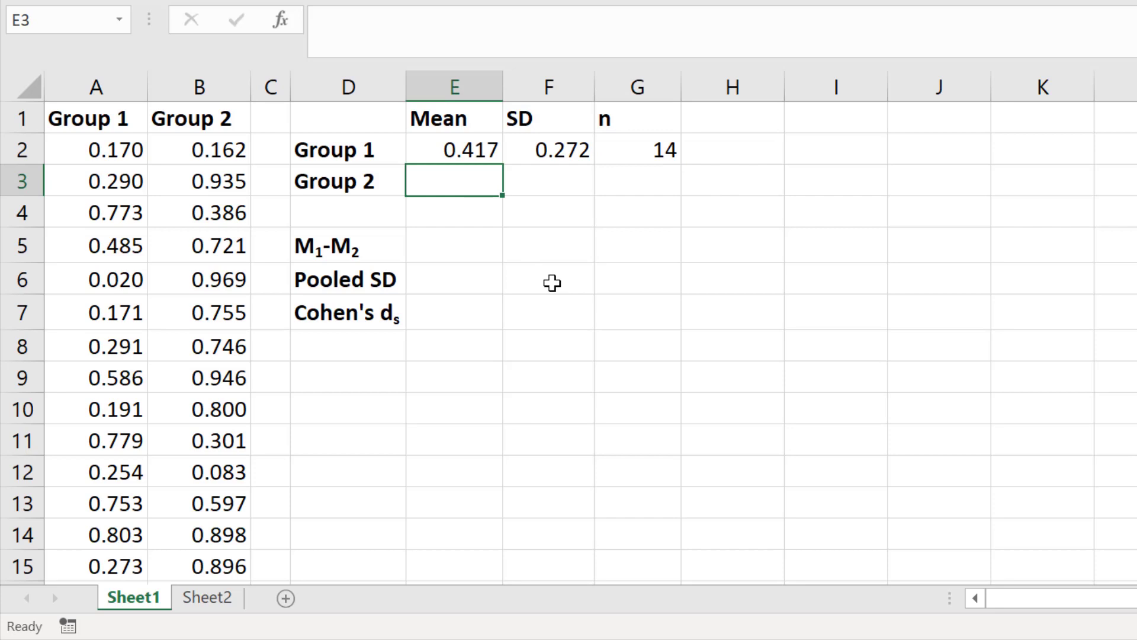
pyautogui.write('=AVERAGE(')
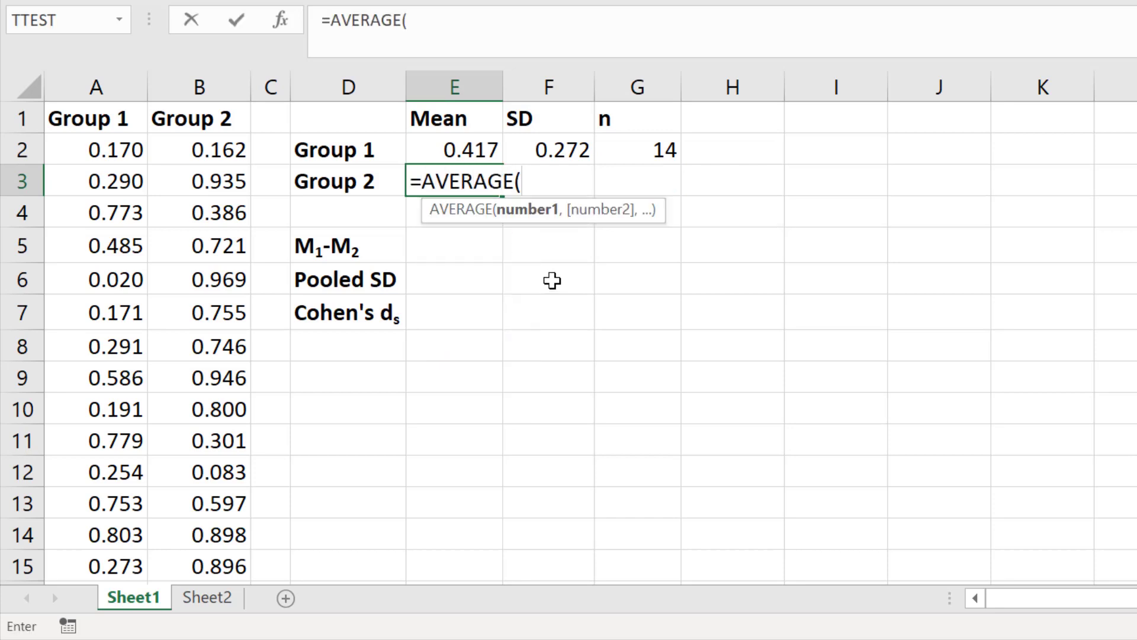
pyautogui.moveTo(199, 151); pyautogui.dragTo(196, 556)
pyautogui.write(')')
# - Calculate the Group 2 standard deviation in cell F3 with the STDEV function over B2:B15
pyautogui.click(561, 178)
pyautogui.write('=STDEV(')
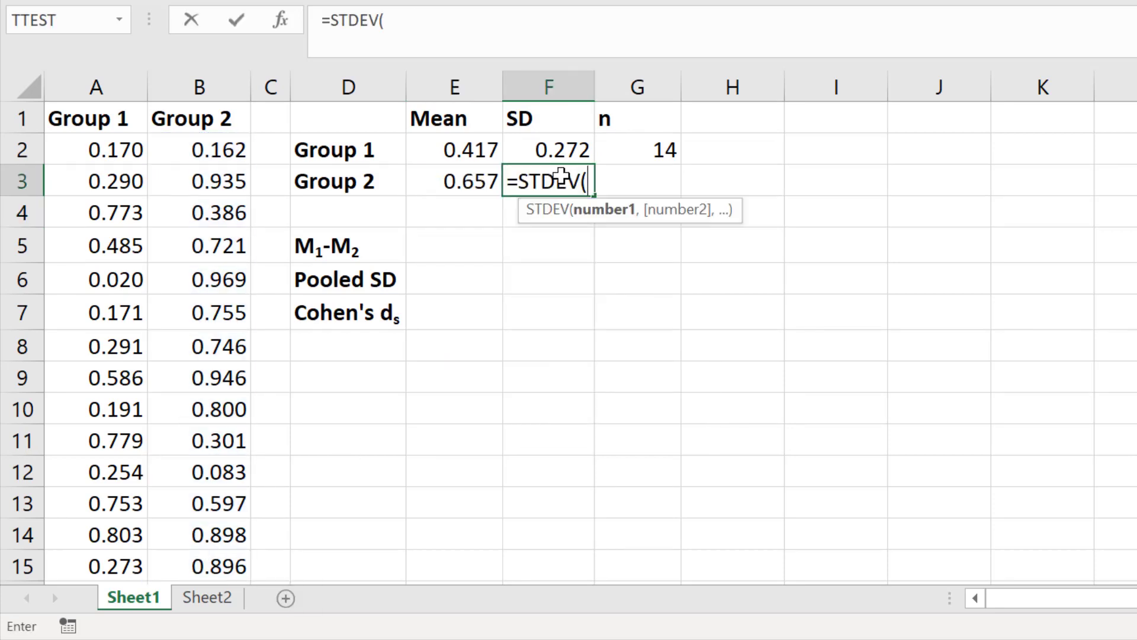
pyautogui.moveTo(199, 151); pyautogui.dragTo(203, 566)
pyautogui.press('Tab')
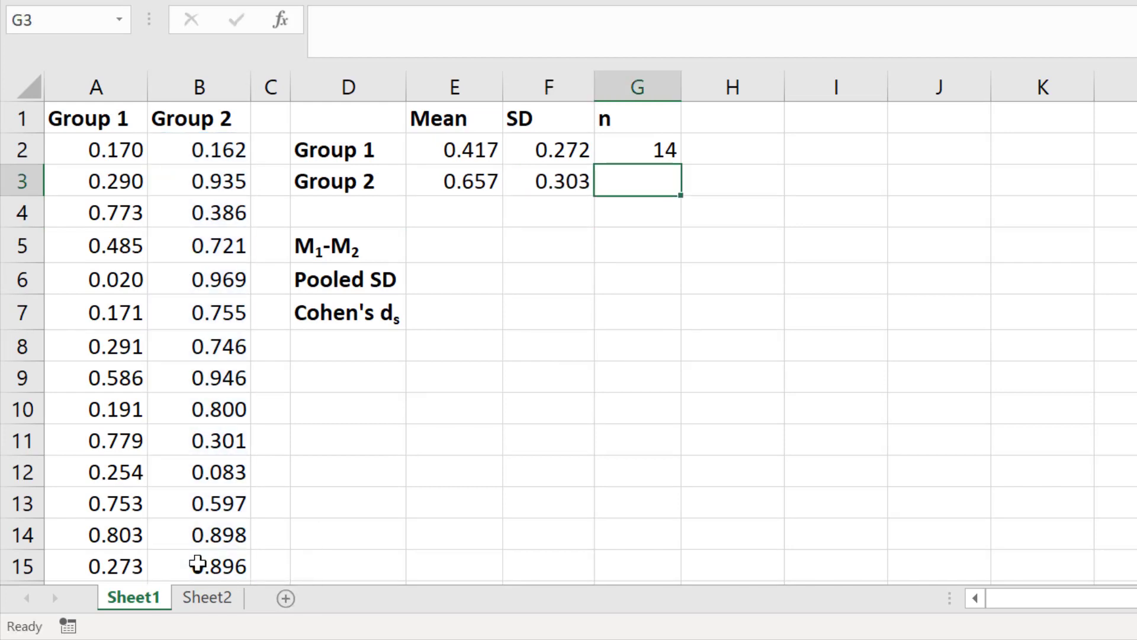
# - Calculate the Group 2 sample size in cell G3 with the COUNT function over B2:B15
pyautogui.write('=COUNT(')
pyautogui.moveTo(202, 151); pyautogui.dragTo(243, 564)
pyautogui.press('Return')
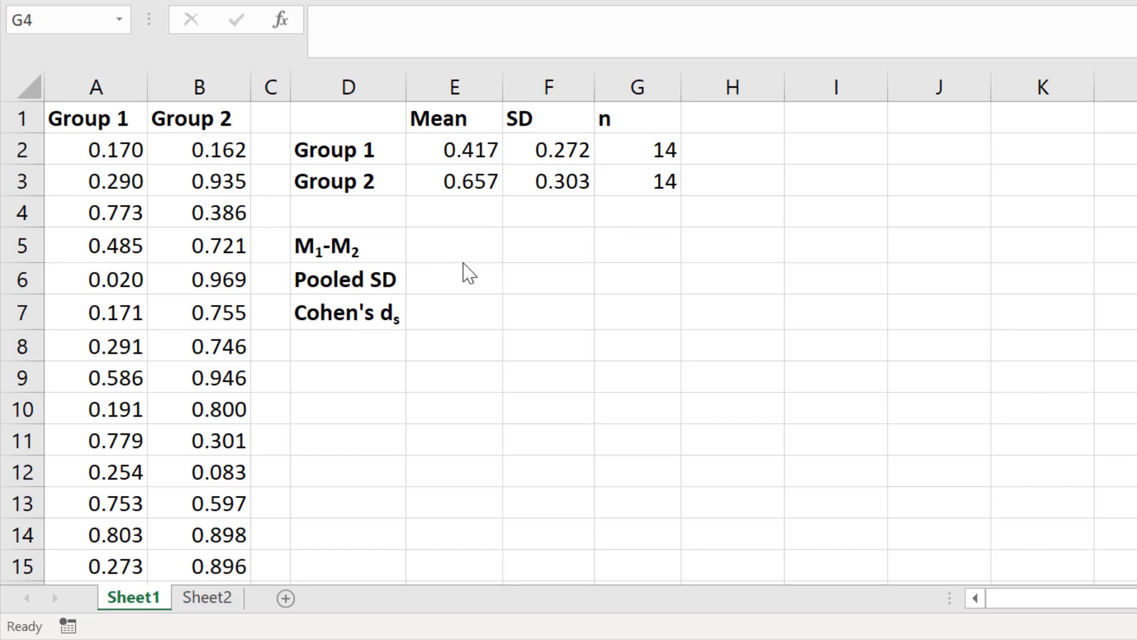
# - Calculate the difference between the two group means in cell E5 with the formula =E2-E3
pyautogui.click(460, 257)
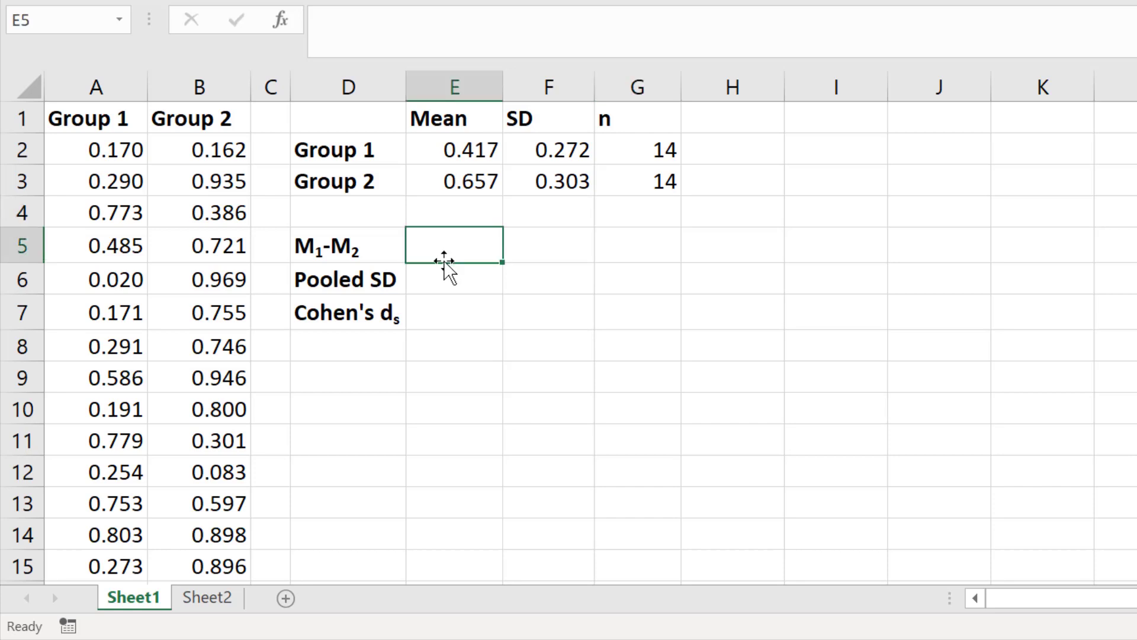
pyautogui.write('=')
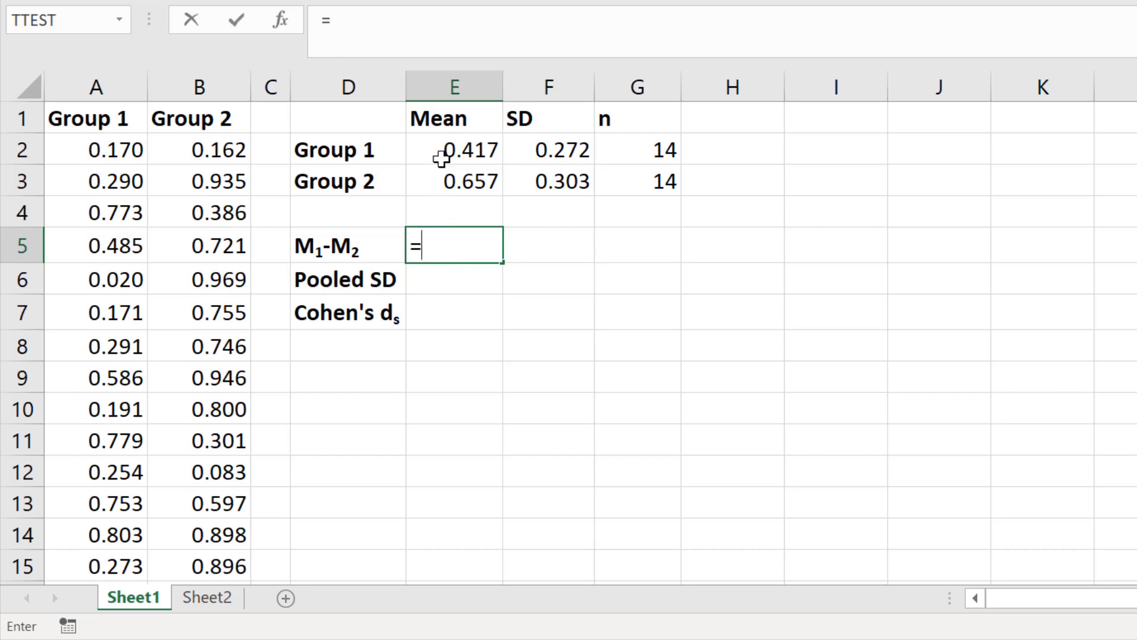
pyautogui.click(443, 153)
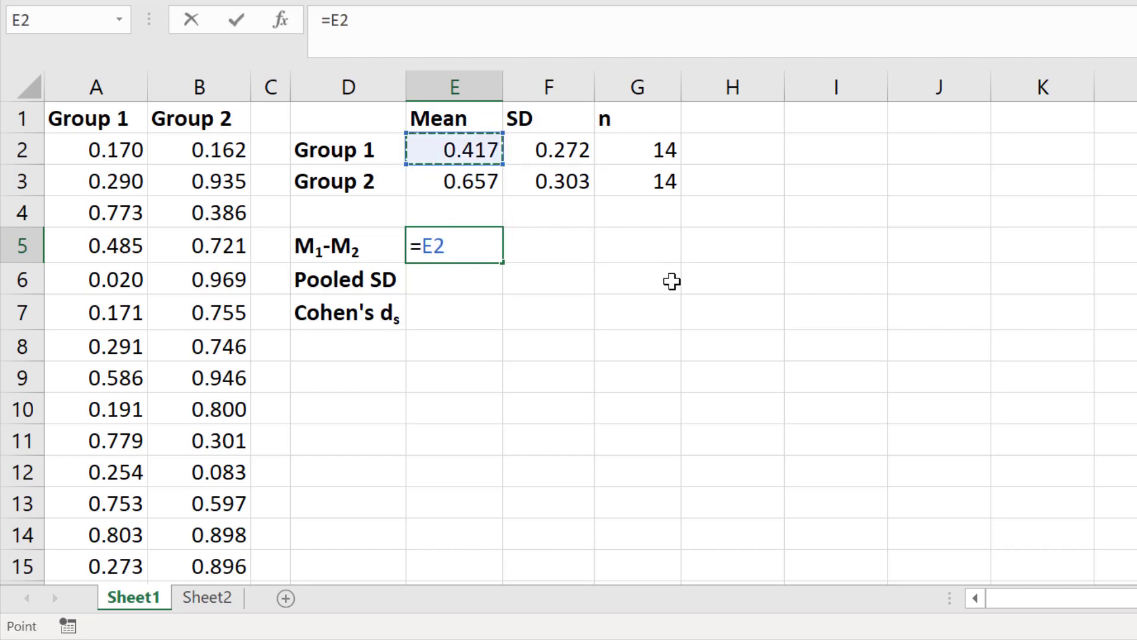
pyautogui.write('-')
pyautogui.click(445, 180)
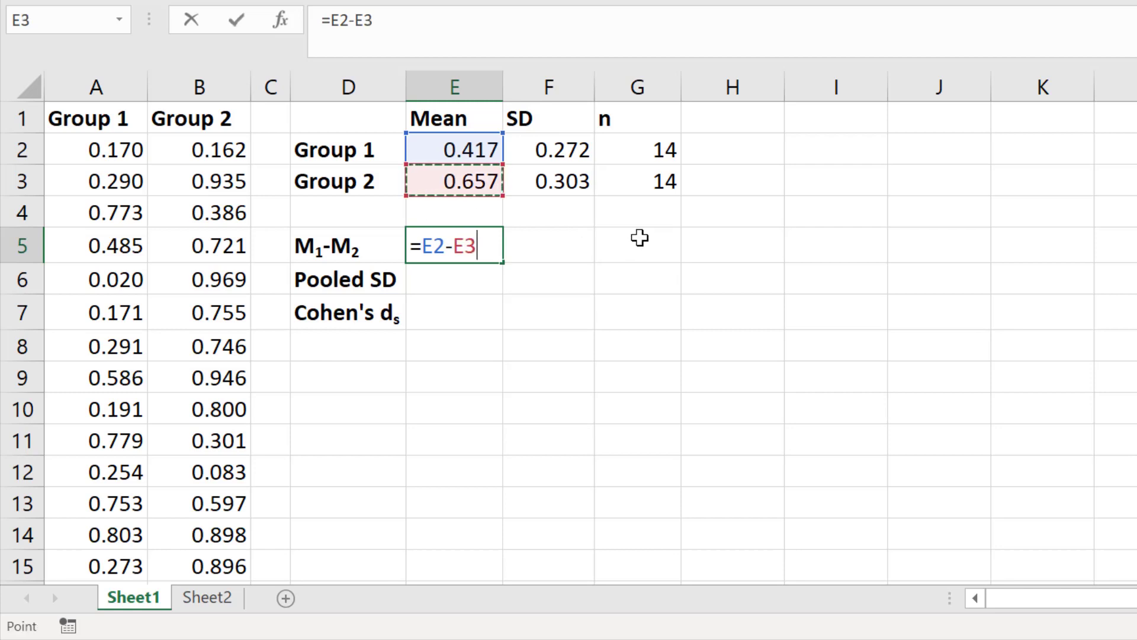
pyautogui.press('Return')
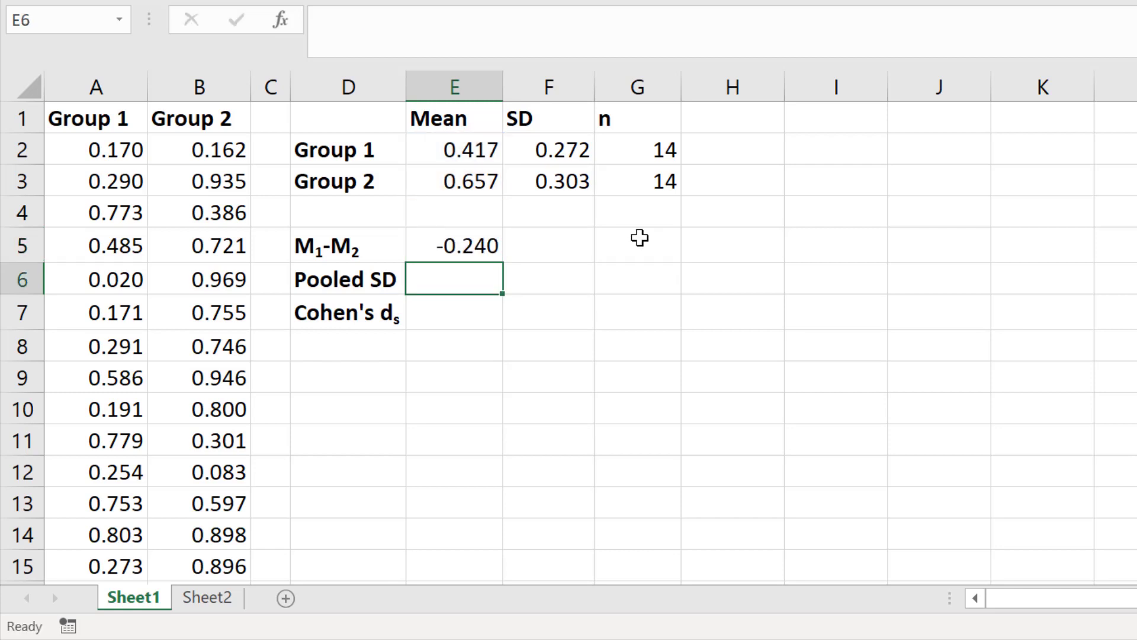
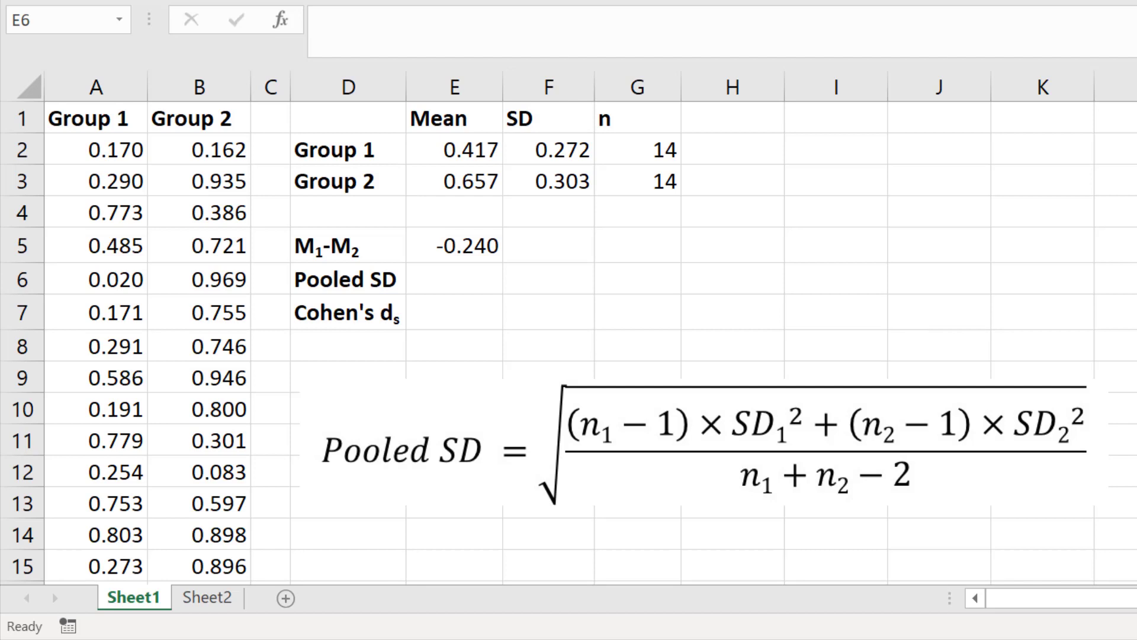
# - Begin the pooled SD formula in cell E6 with SQRT and the Group 1 numerator term, =SQRT(((G2-1)*F2^2+
pyautogui.click(471, 283)
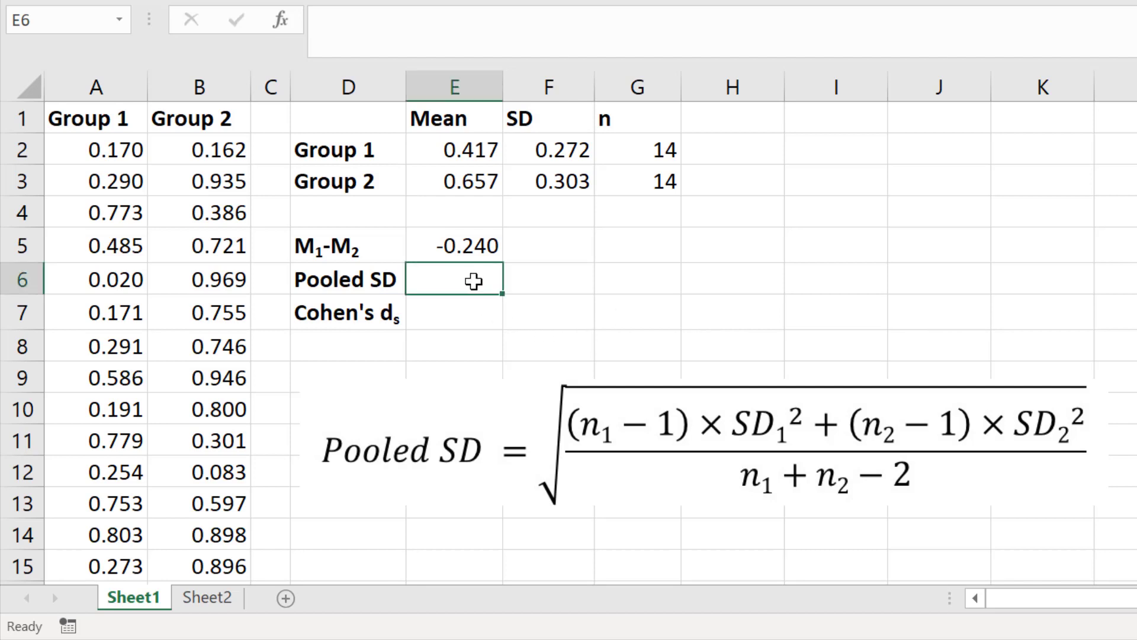
pyautogui.write('=')
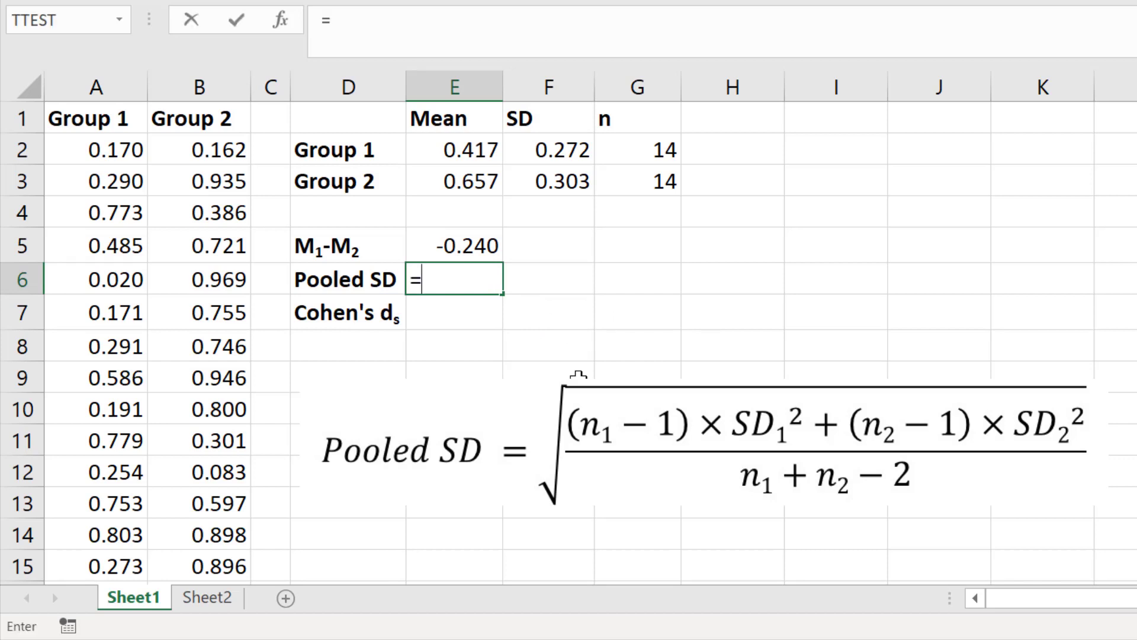
pyautogui.write('SQRT(')
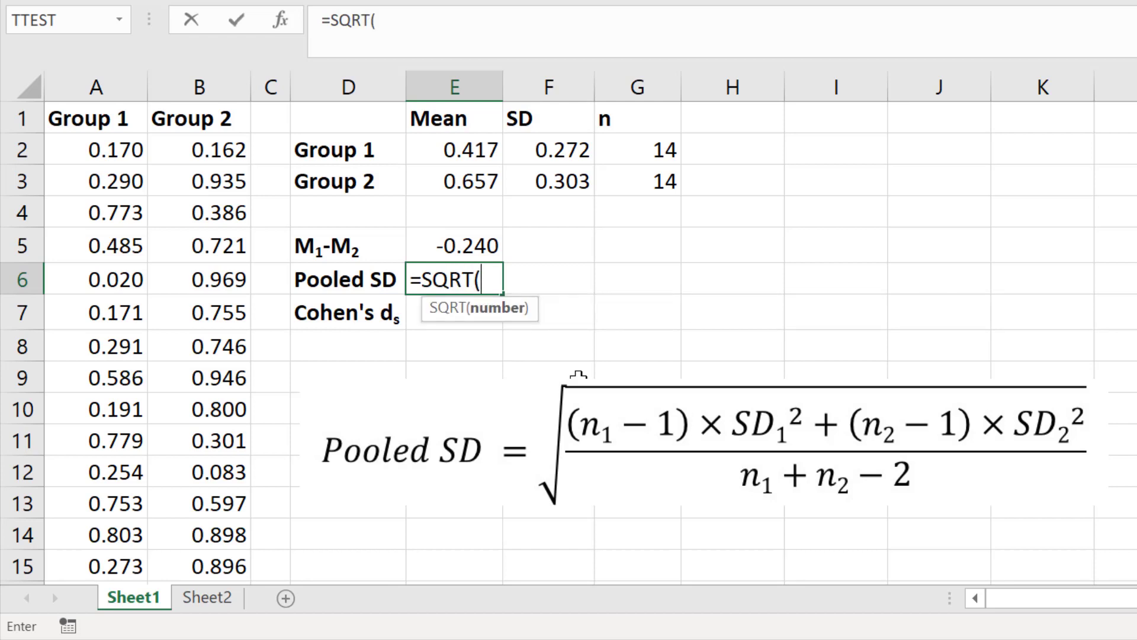
pyautogui.write('((')
pyautogui.click(670, 147)
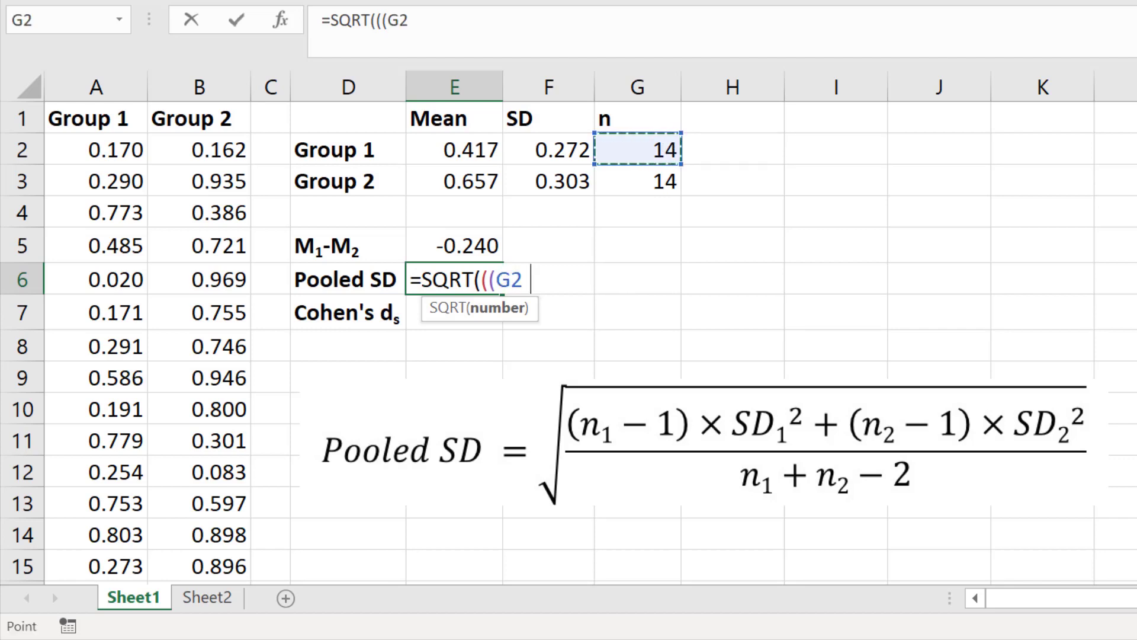
pyautogui.write('-1')
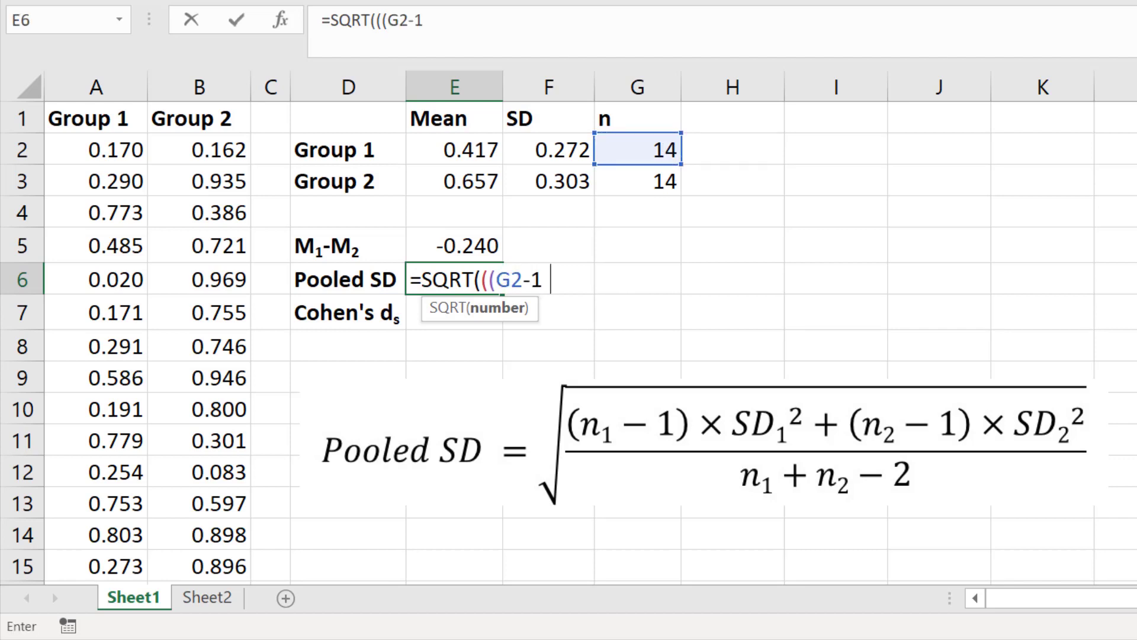
pyautogui.write(')*')
pyautogui.click(559, 148)
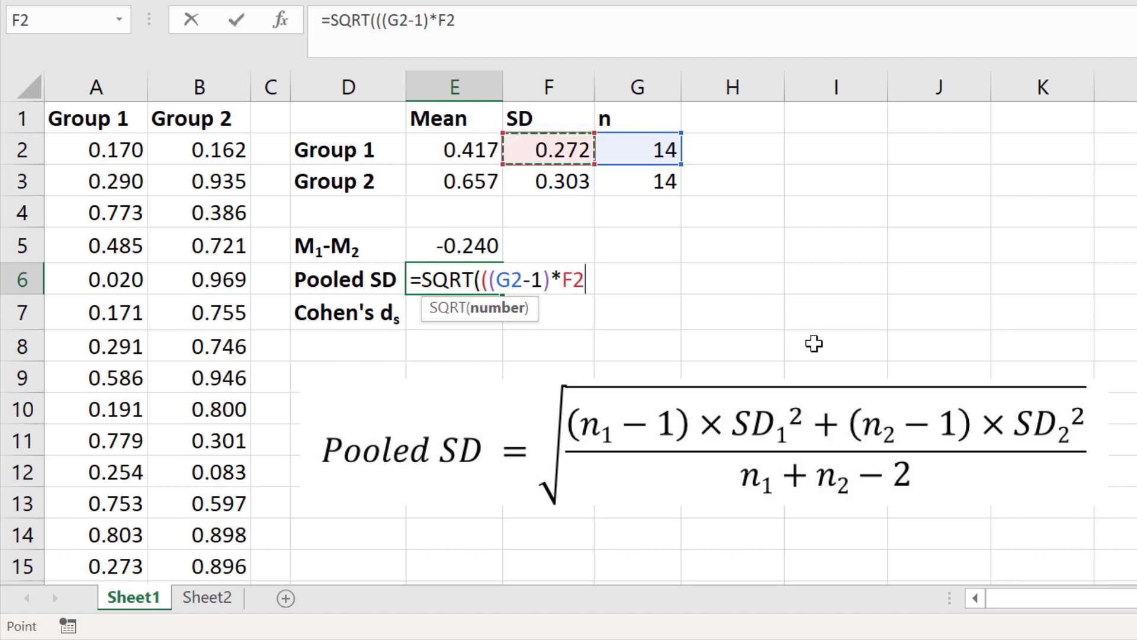
pyautogui.write('^')
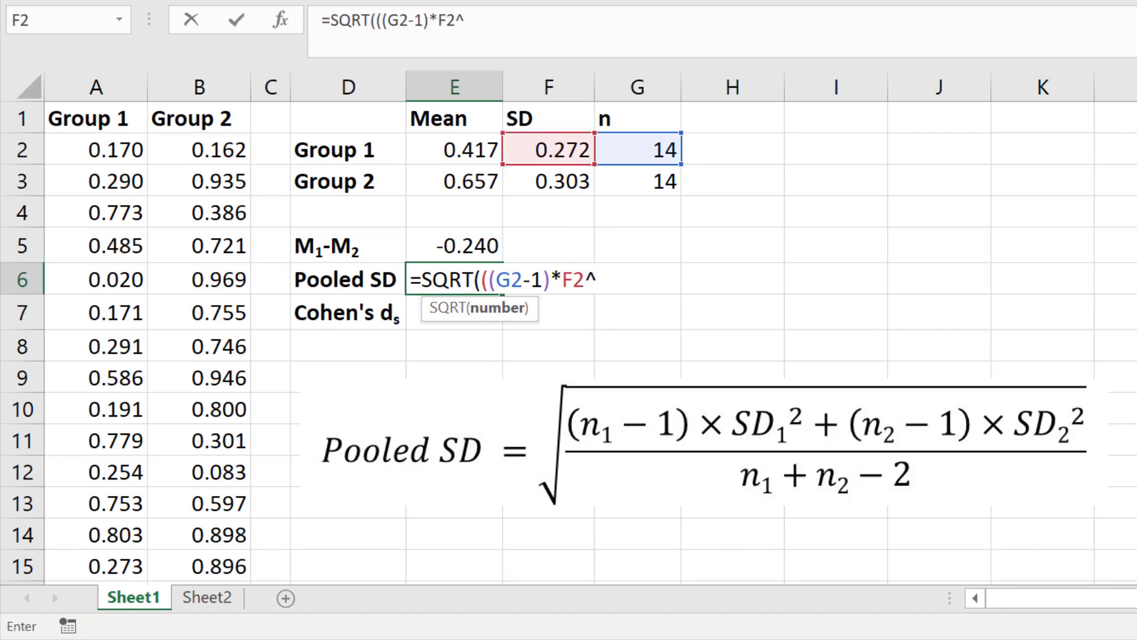
pyautogui.write('2+(')
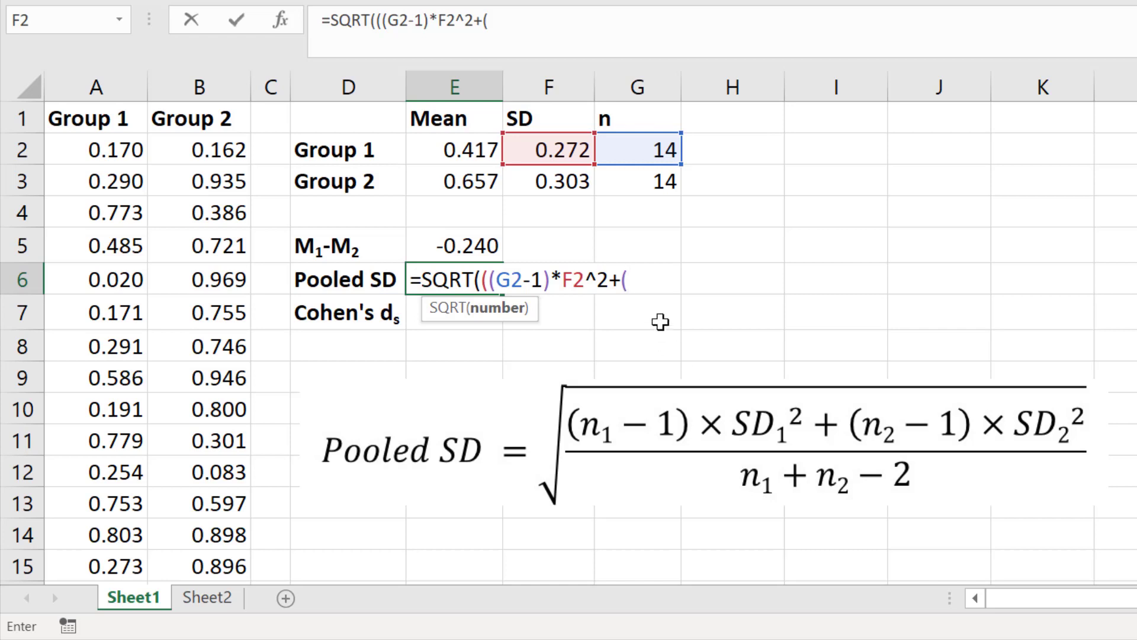
# - Add the Group 2 term (G3-1)*F3^2 to the numerator of the pooled SD formula
pyautogui.click(633, 185)
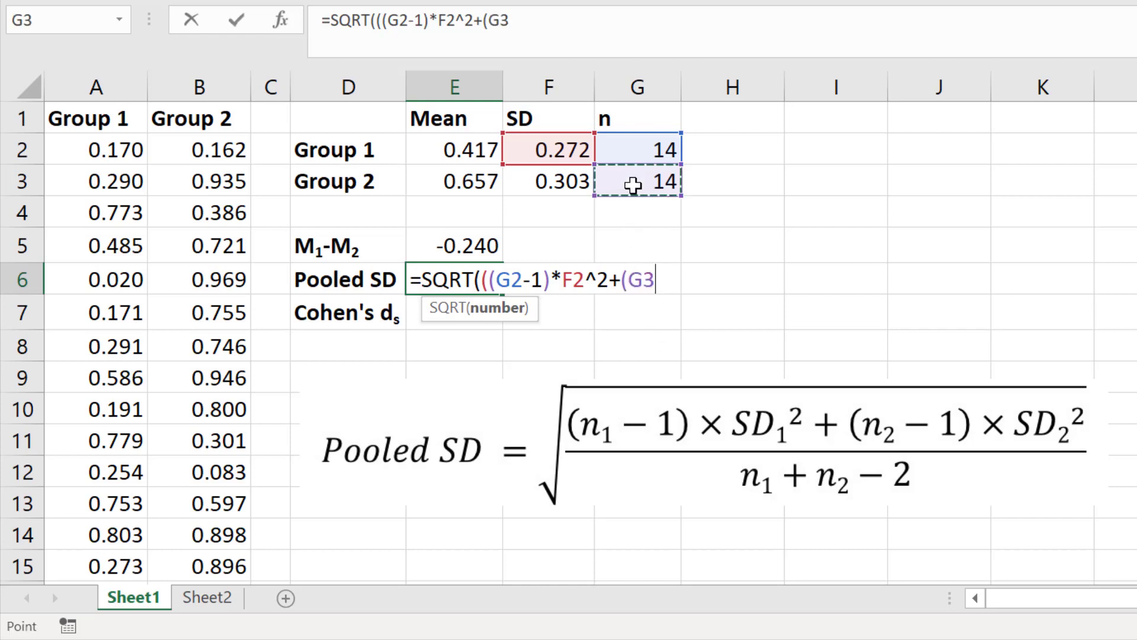
pyautogui.write('-1)')
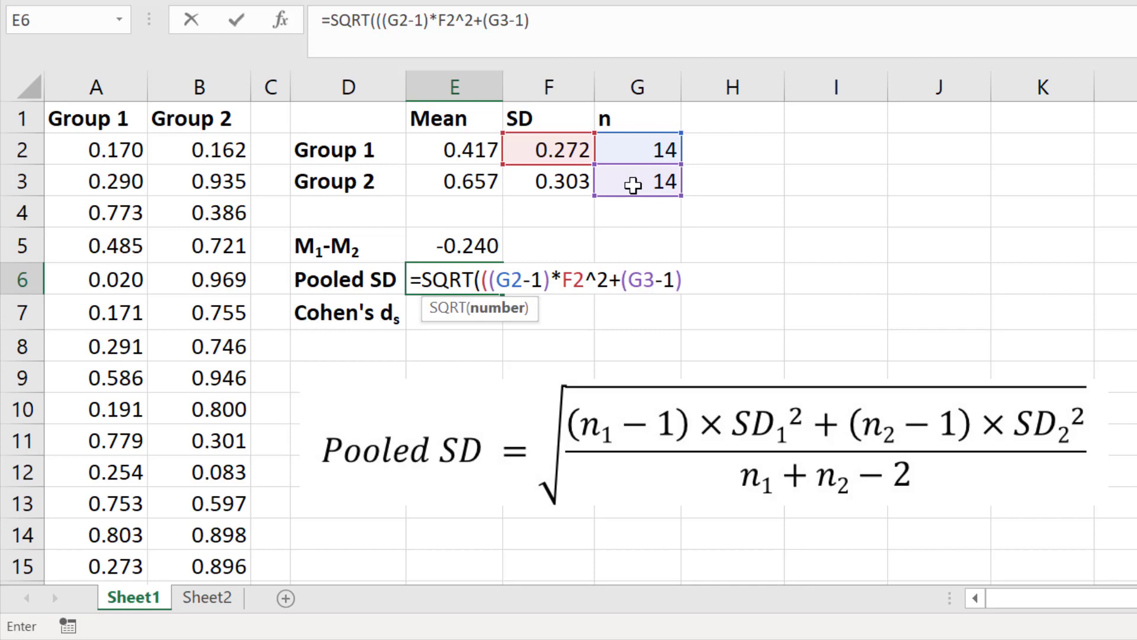
pyautogui.write('*')
pyautogui.click(548, 179)
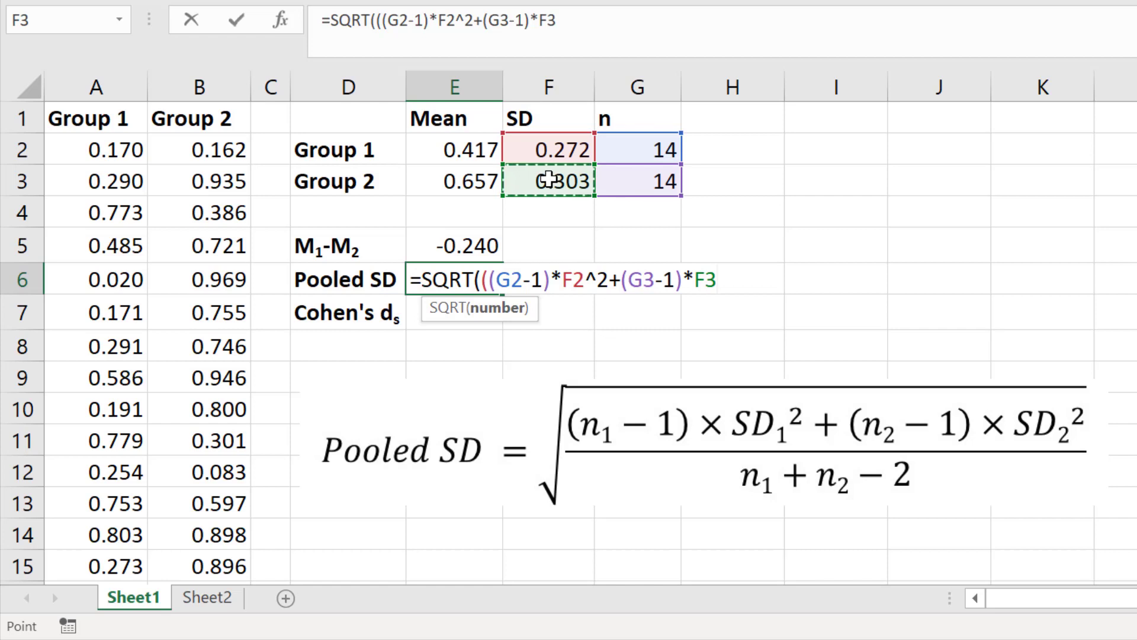
pyautogui.write('^2')
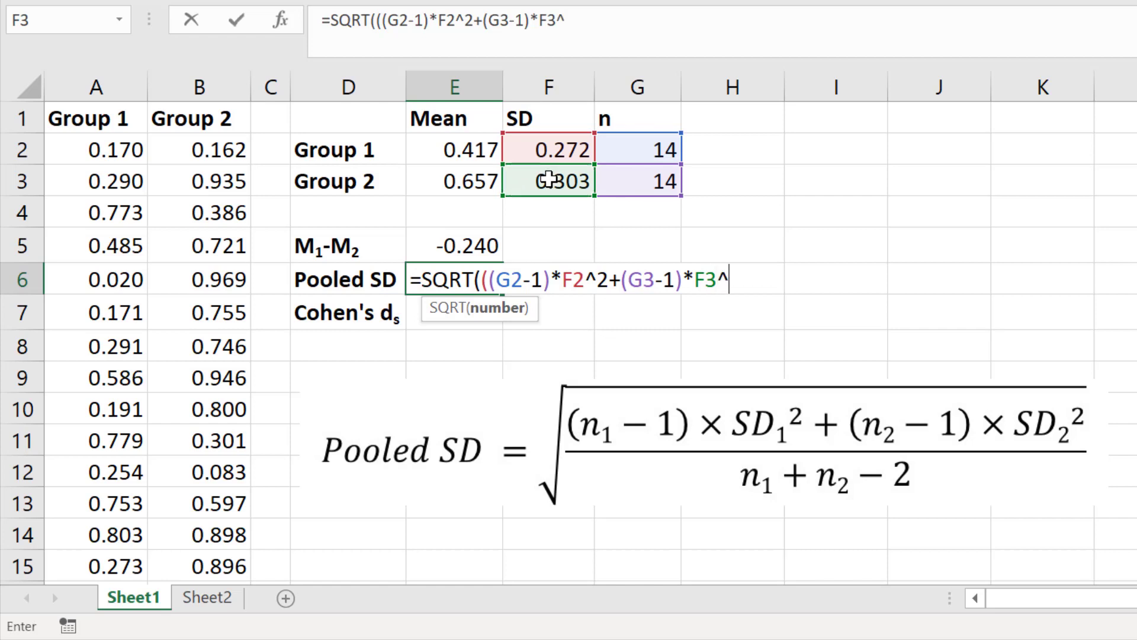
# - Complete the pooled SD formula in E6 by dividing the numerator by (G2+G3-2) inside the square root
pyautogui.write(')/(')
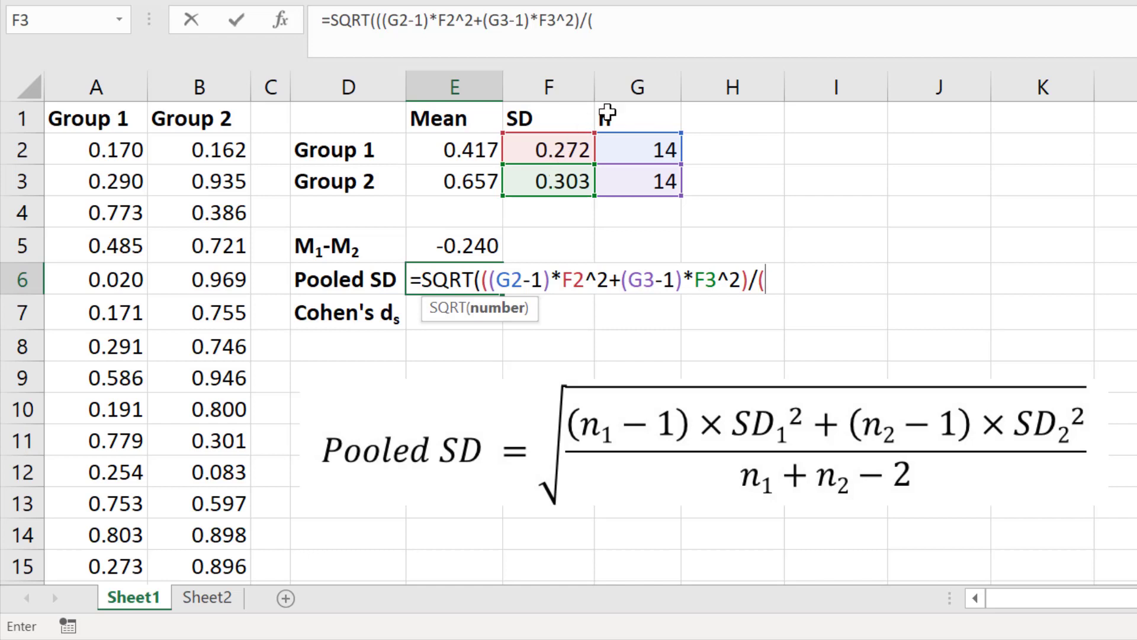
pyautogui.click(636, 145)
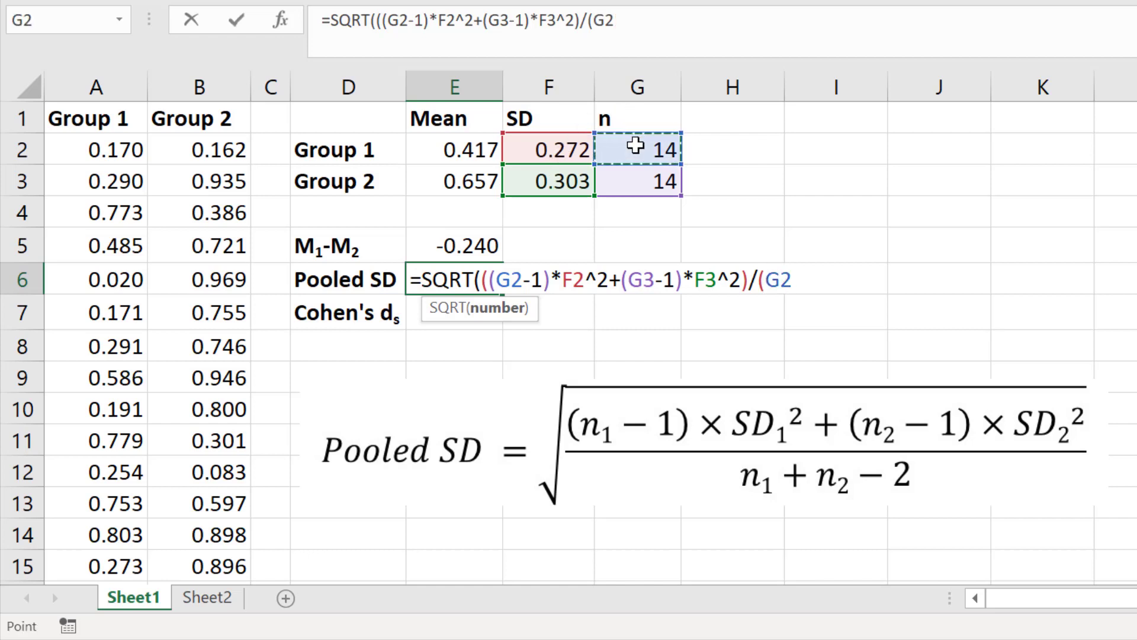
pyautogui.write('+')
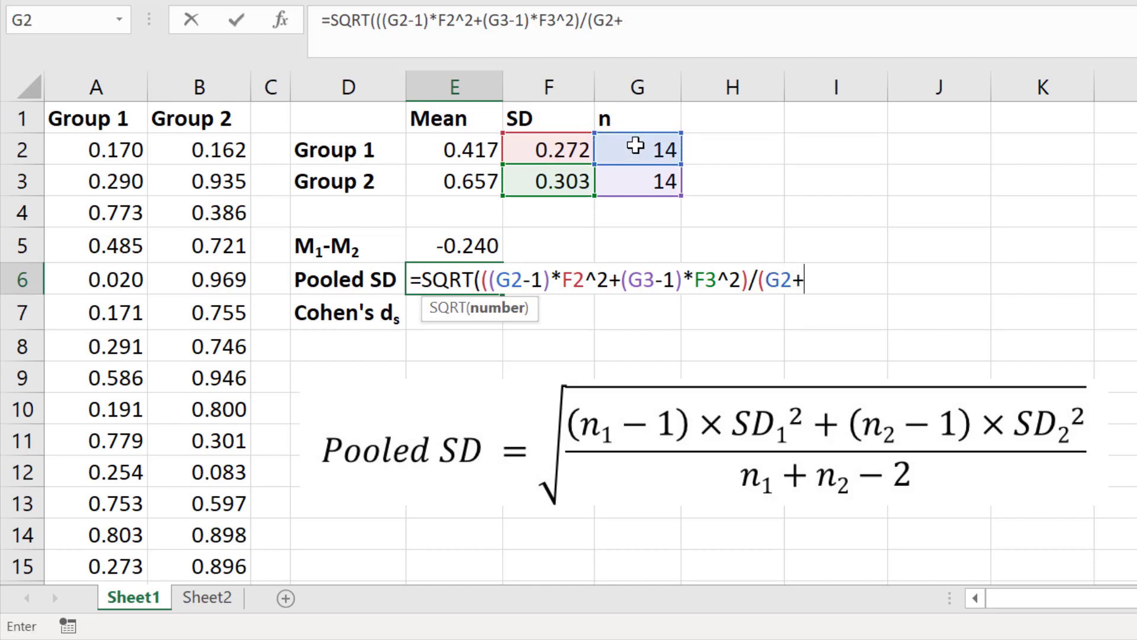
pyautogui.click(621, 183)
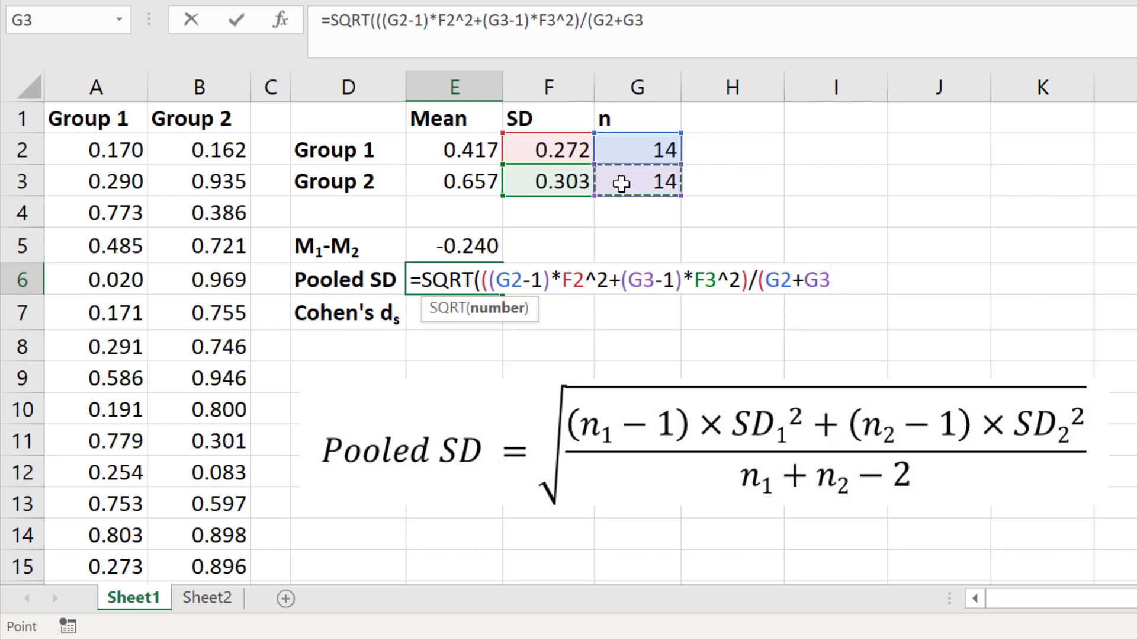
pyautogui.write('-2))')
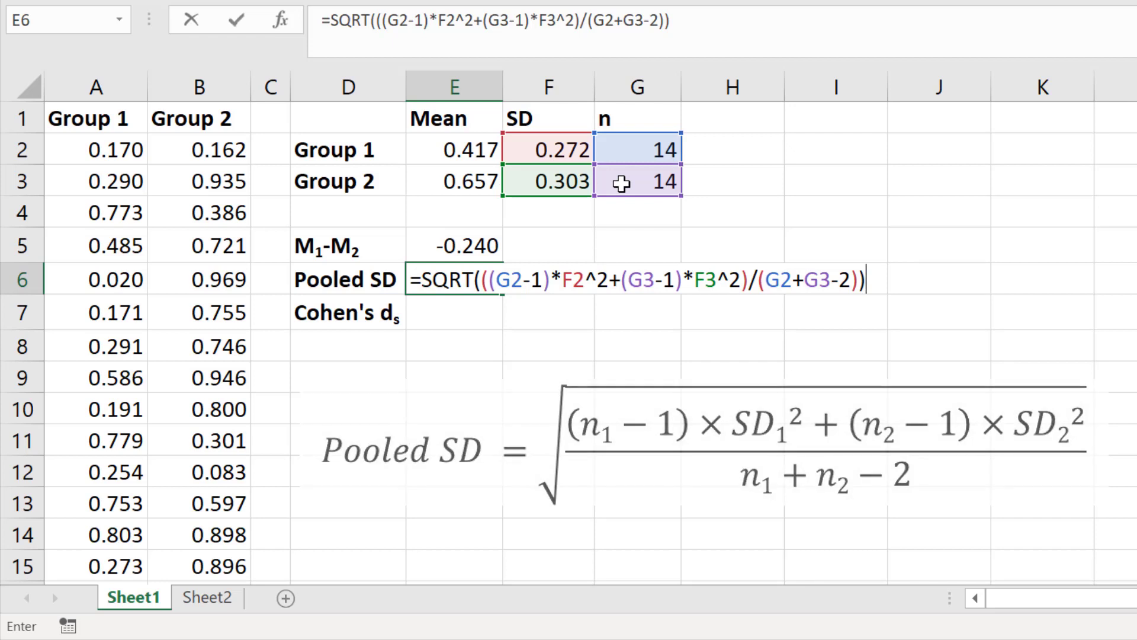
pyautogui.press('Return')
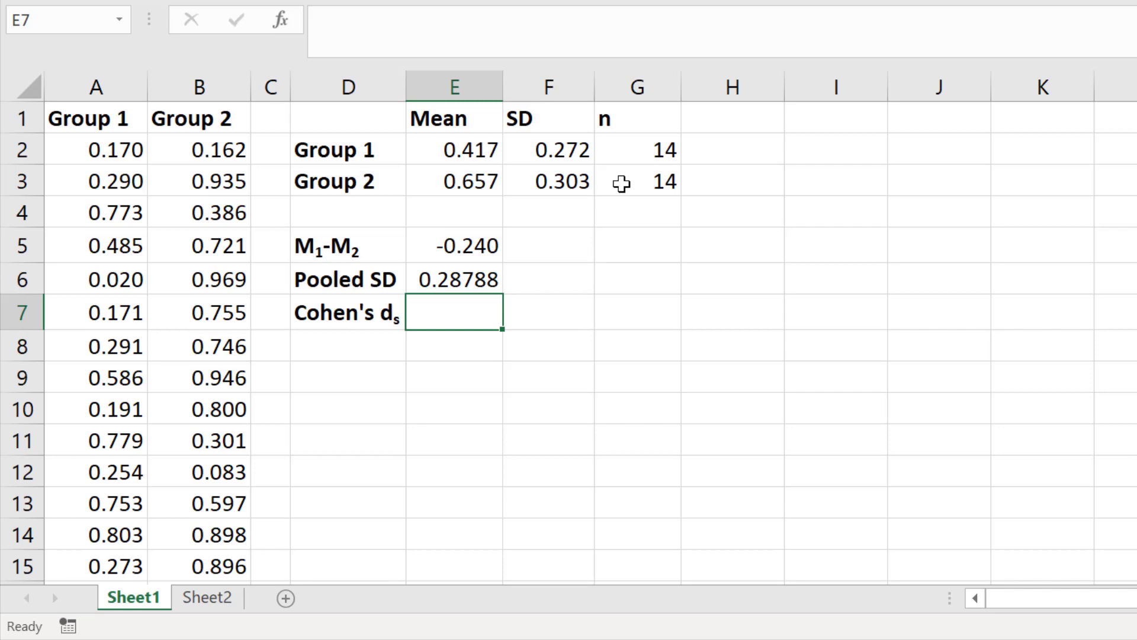
# - Calculate Cohen's ds in cell E7 by dividing the mean difference by the pooled SD with the formula =E5/E6
pyautogui.press('Up')
pyautogui.press('Up')
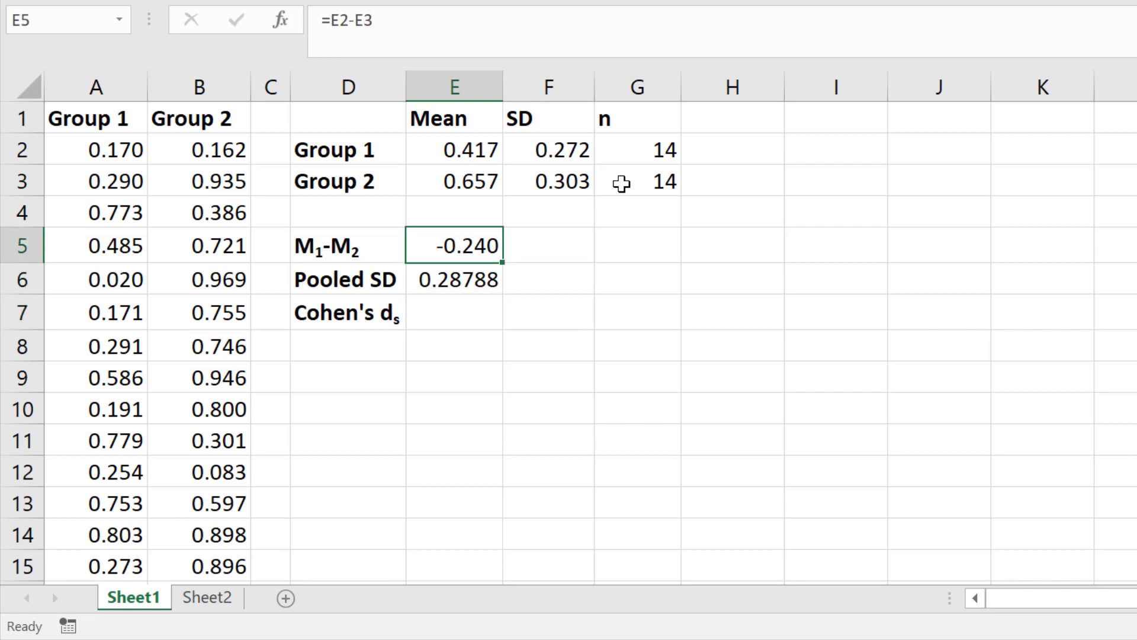
pyautogui.press('Down')
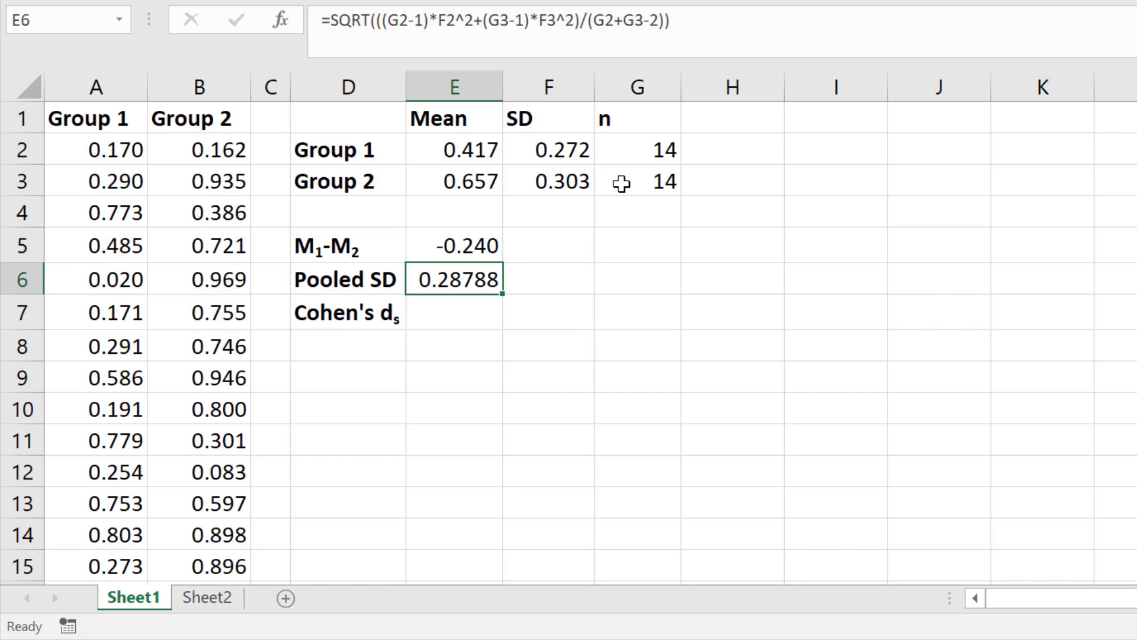
pyautogui.press('Down')
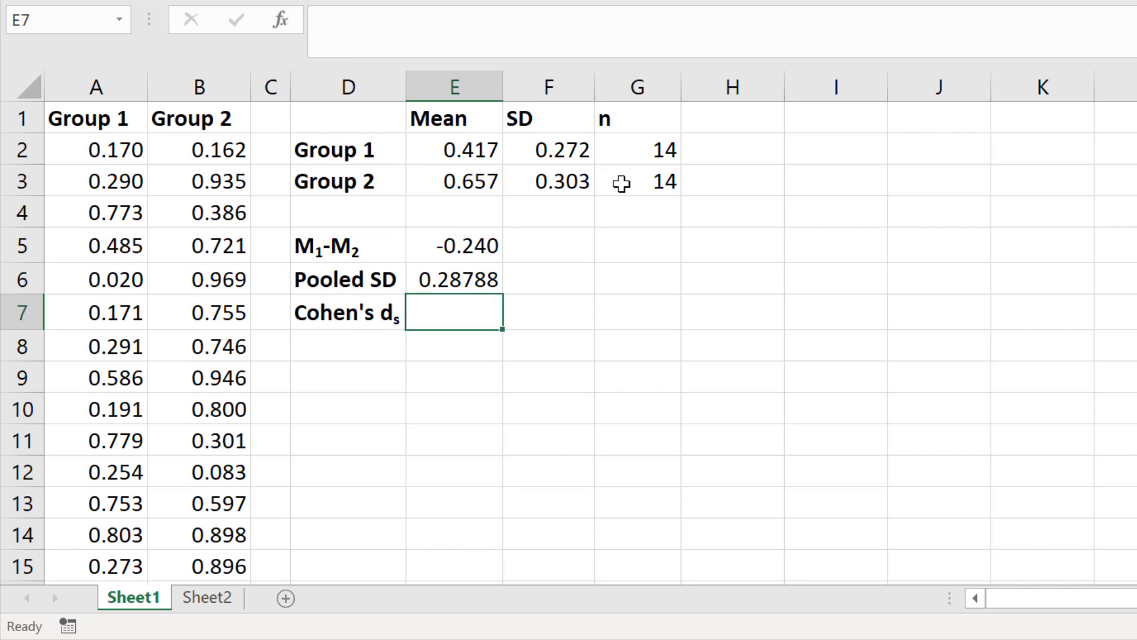
pyautogui.write('=')
pyautogui.click(472, 245)
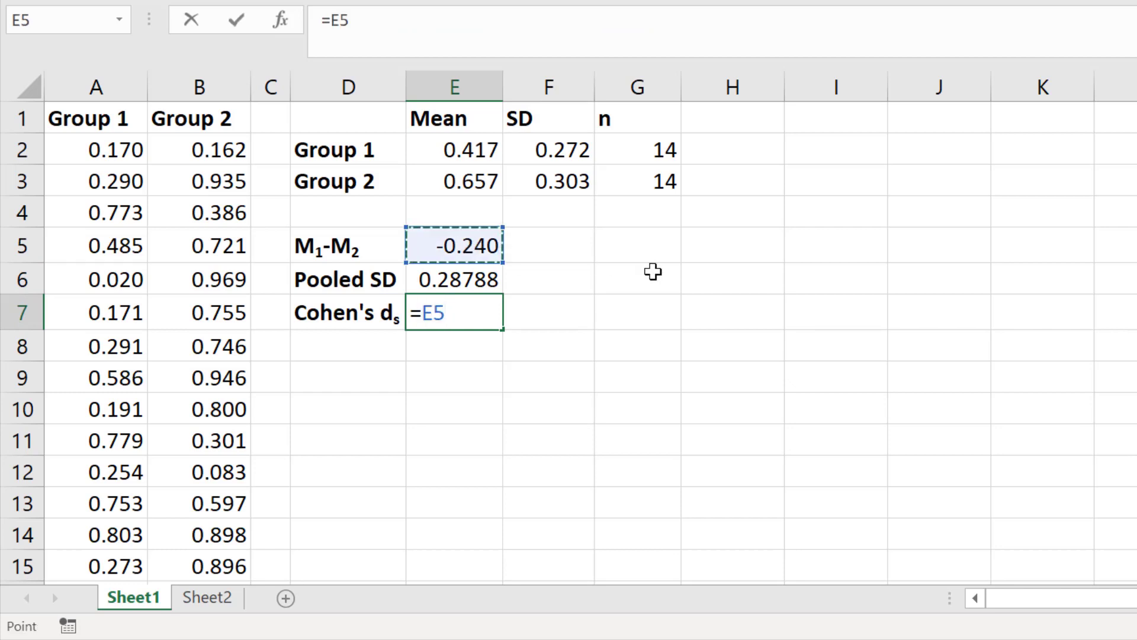
pyautogui.write('/')
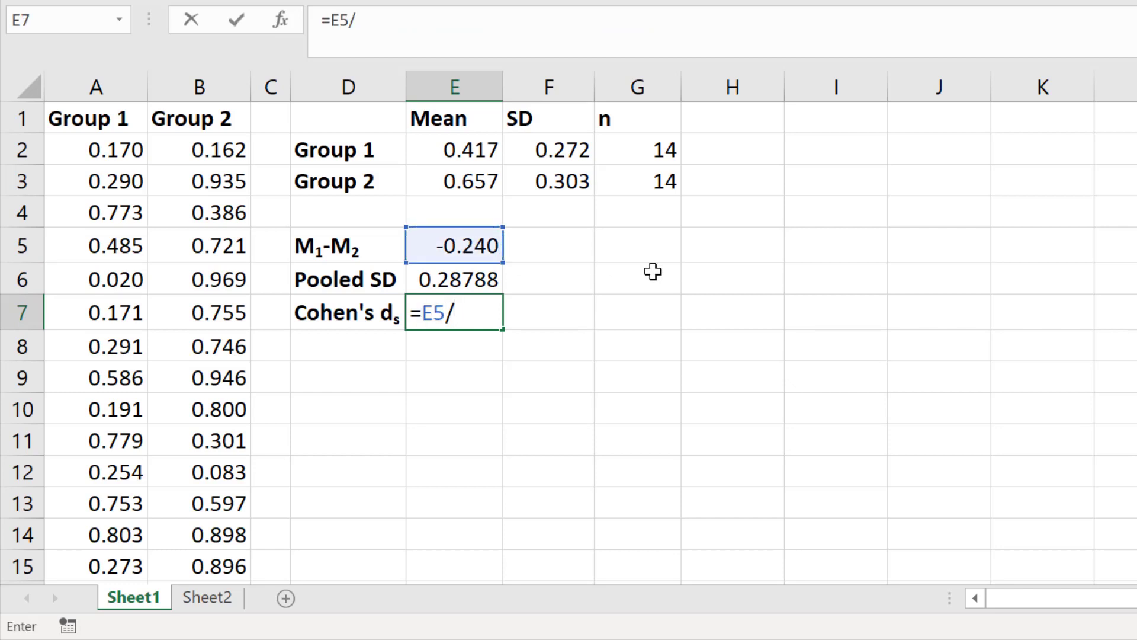
pyautogui.click(508, 281)
pyautogui.click(489, 284)
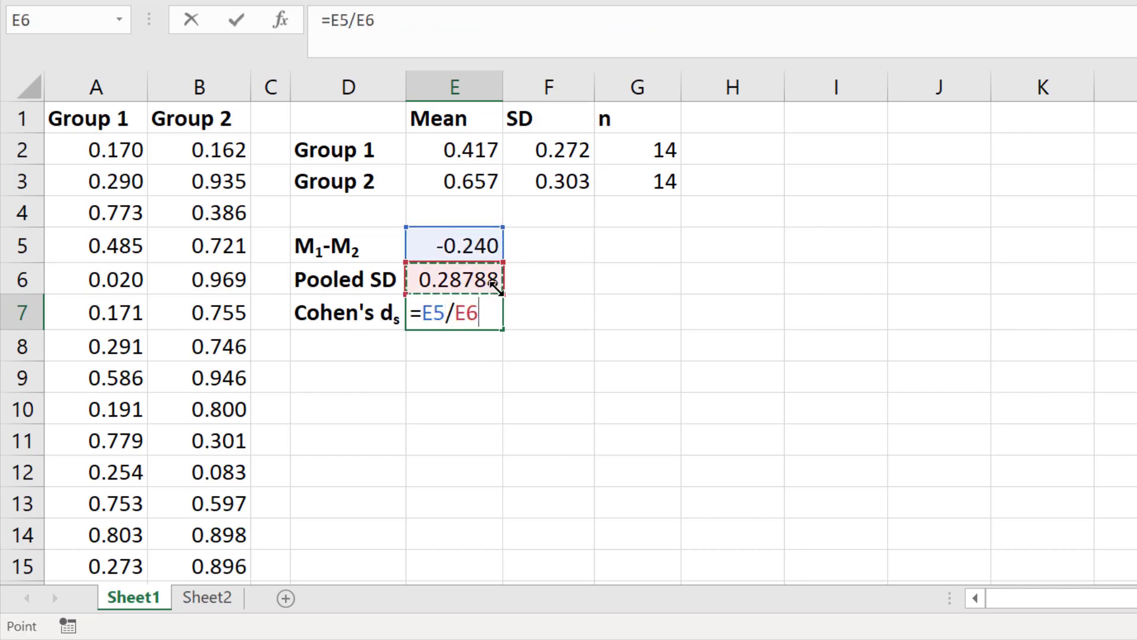
pyautogui.press('Return')
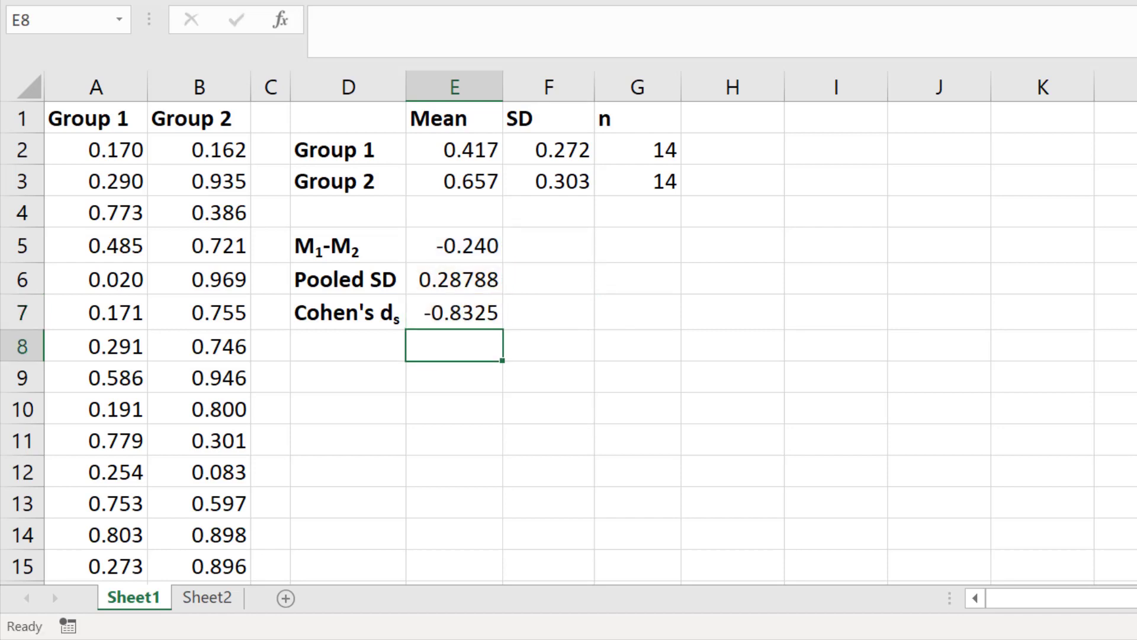
# - Reverse the mean difference in cell E5 by changing its formula to =E3-E2
pyautogui.click(575, 323)
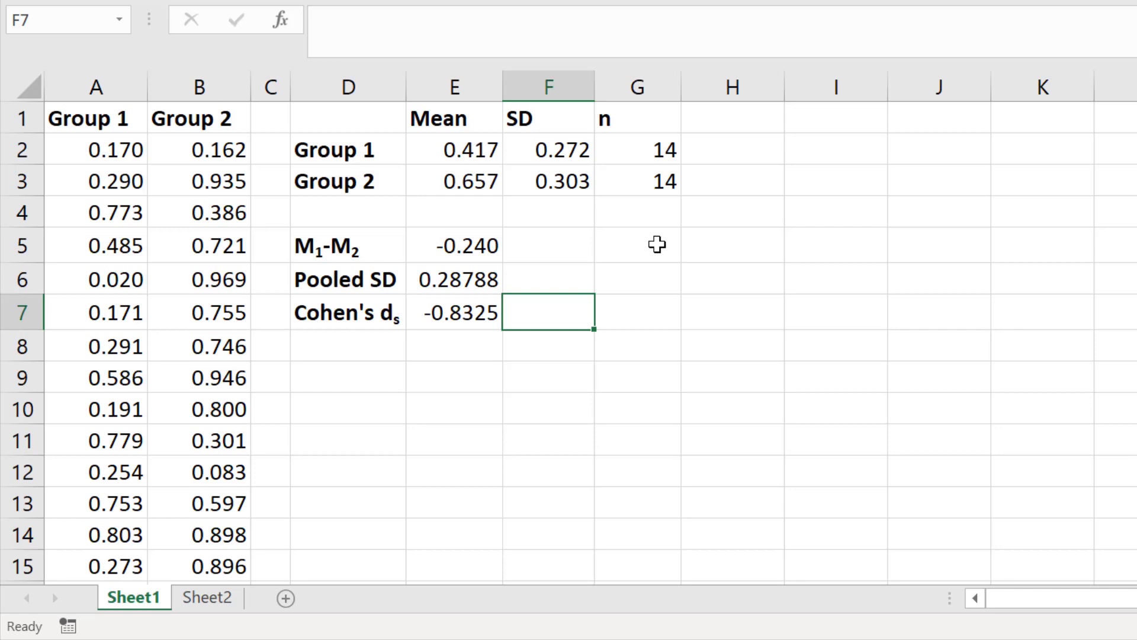
pyautogui.press('Left')
pyautogui.press('Up')
pyautogui.press('Up')
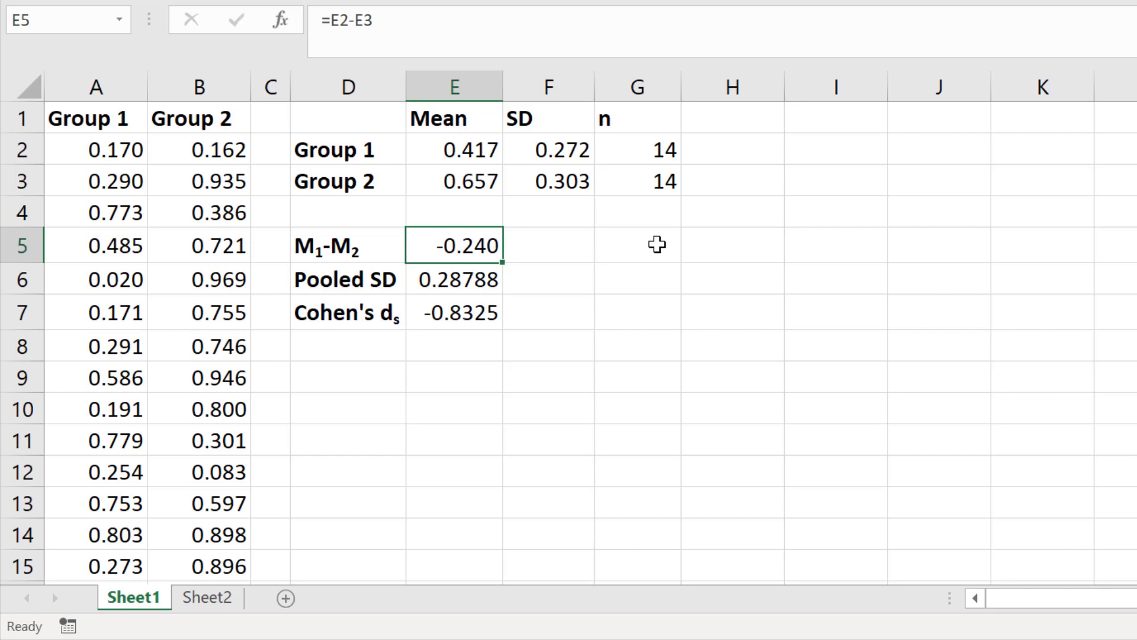
pyautogui.click(441, 22)
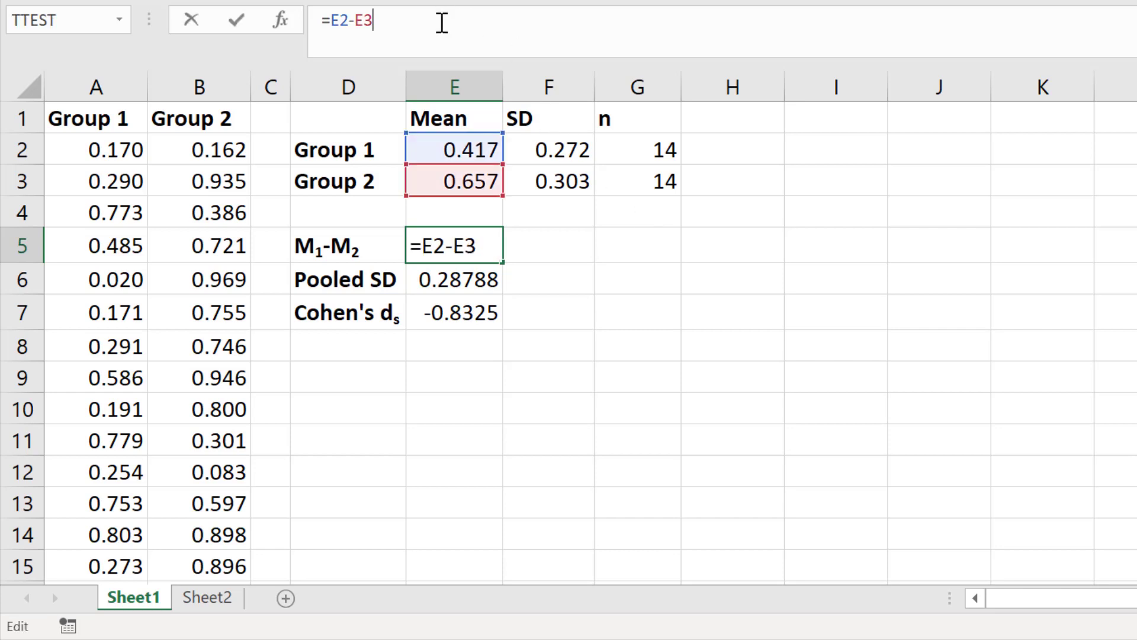
pyautogui.press('BackSpace')
pyautogui.press('BackSpace')
pyautogui.press('BackSpace')
pyautogui.press('BackSpace')
pyautogui.press('BackSpace')
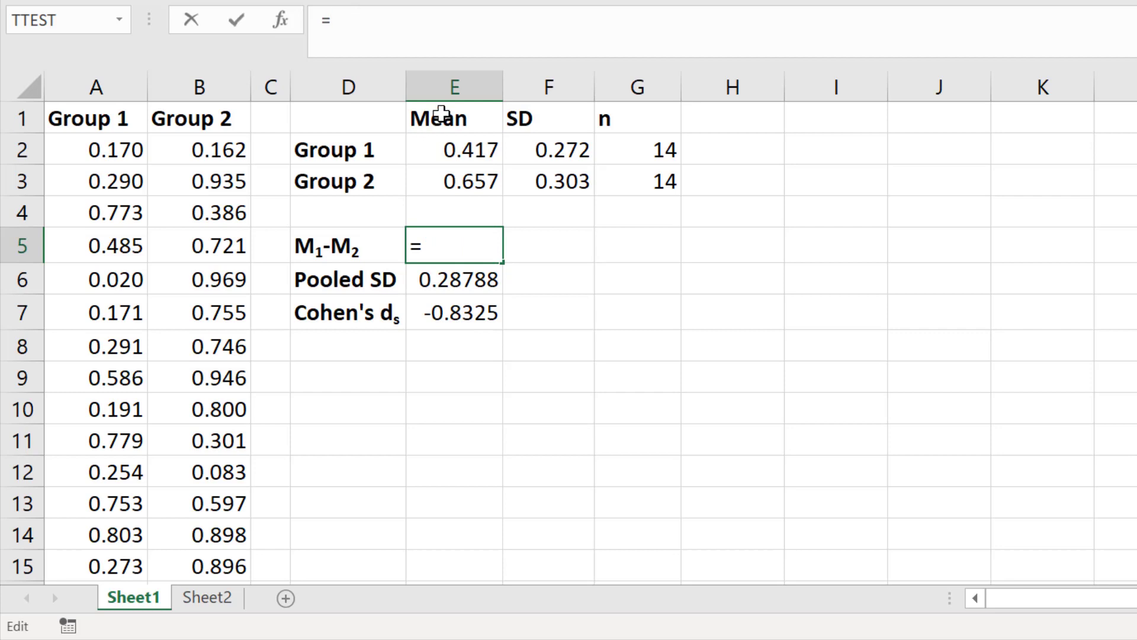
pyautogui.click(454, 182)
pyautogui.write('-')
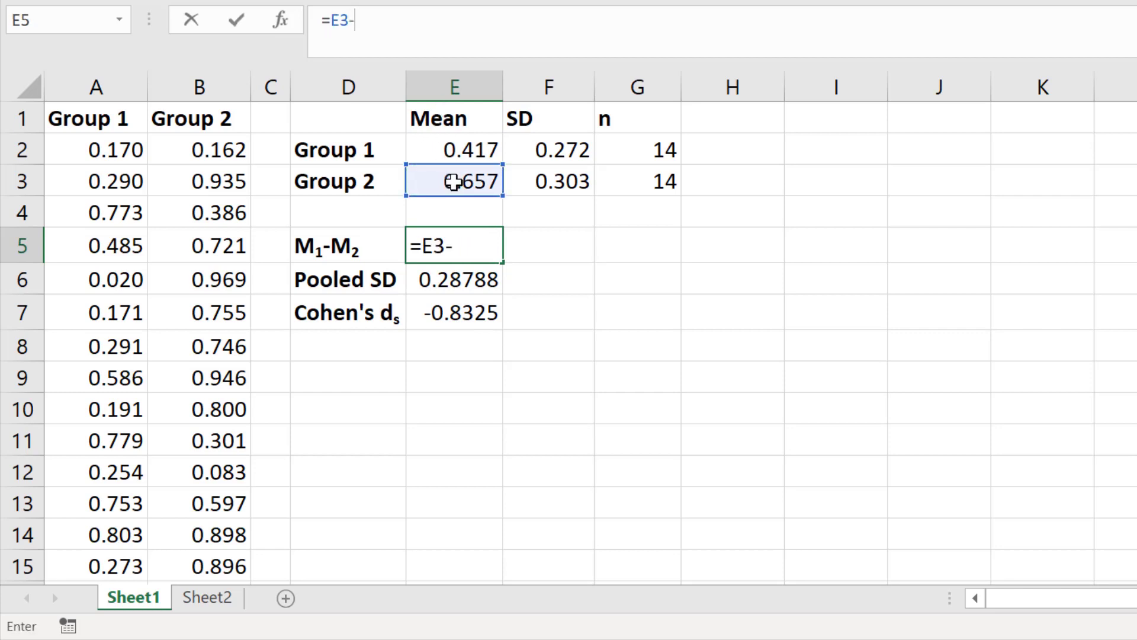
pyautogui.click(487, 150)
pyautogui.press('Return')
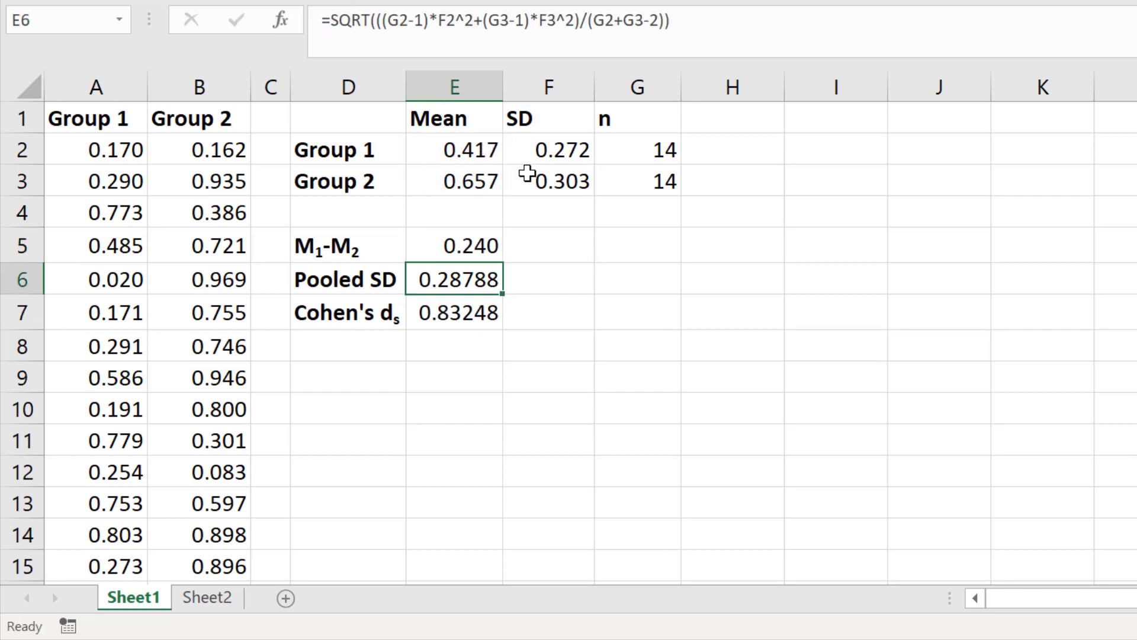
pyautogui.click(439, 310)
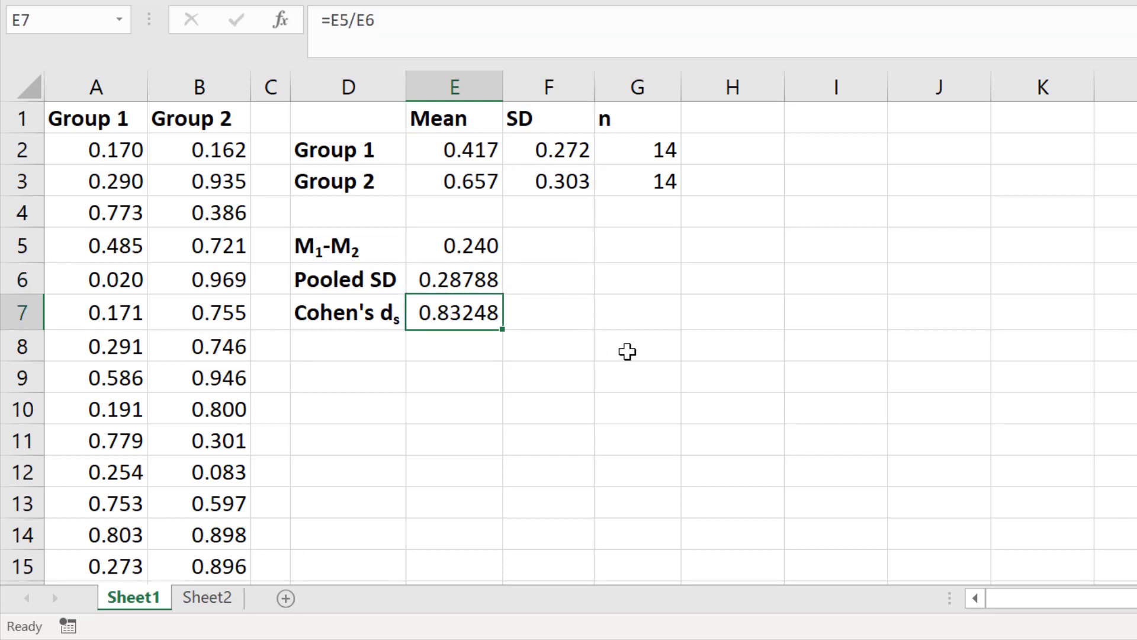
pyautogui.click(669, 327)
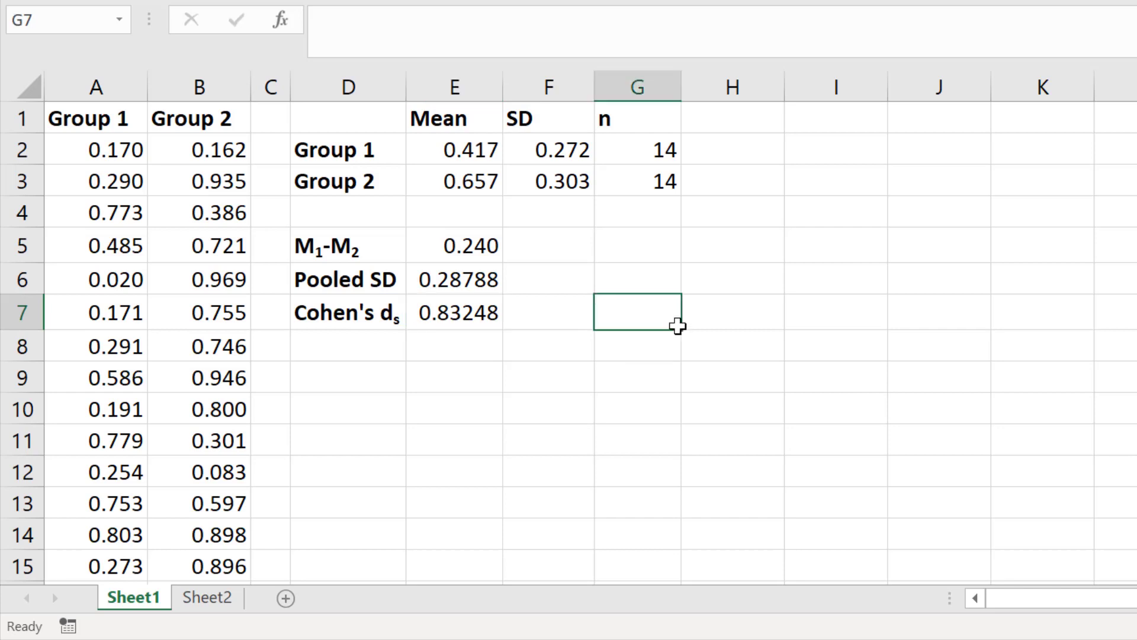